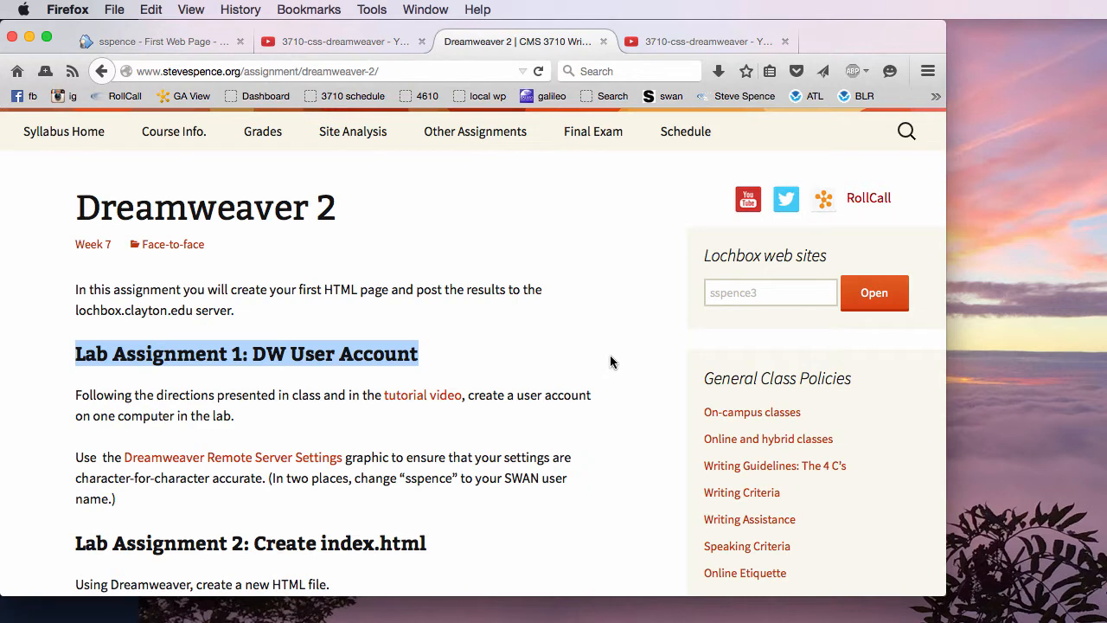
# Review the Lab Assignment 2 instructions on file name, save folder, required page information and server upload.
pyautogui.scroll(-5, 600, 424)
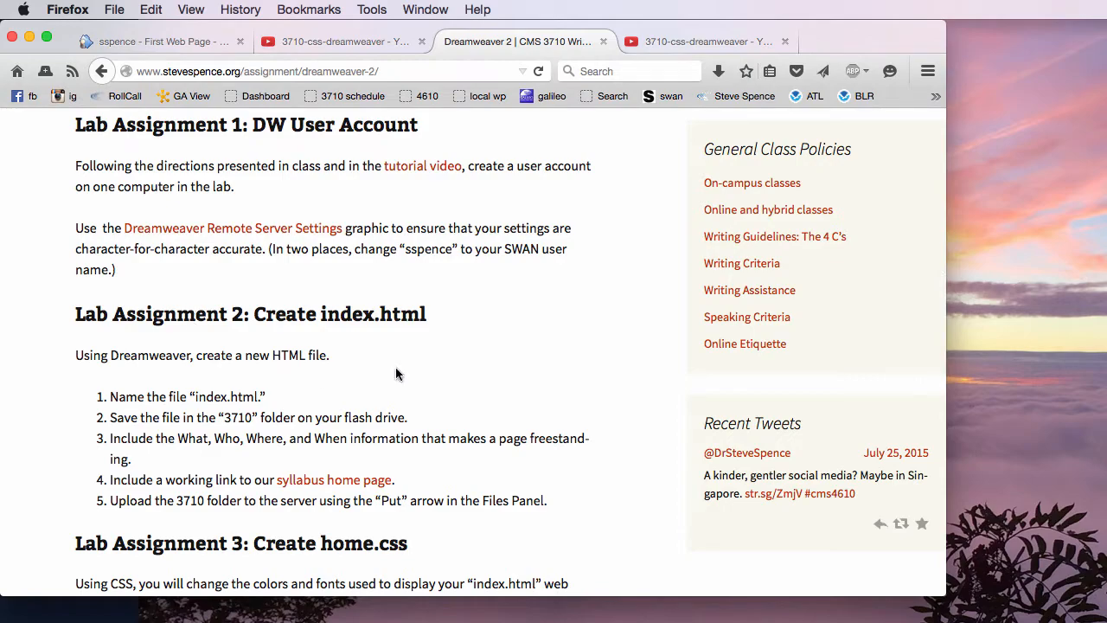
pyautogui.scroll(-2, 504, 367)
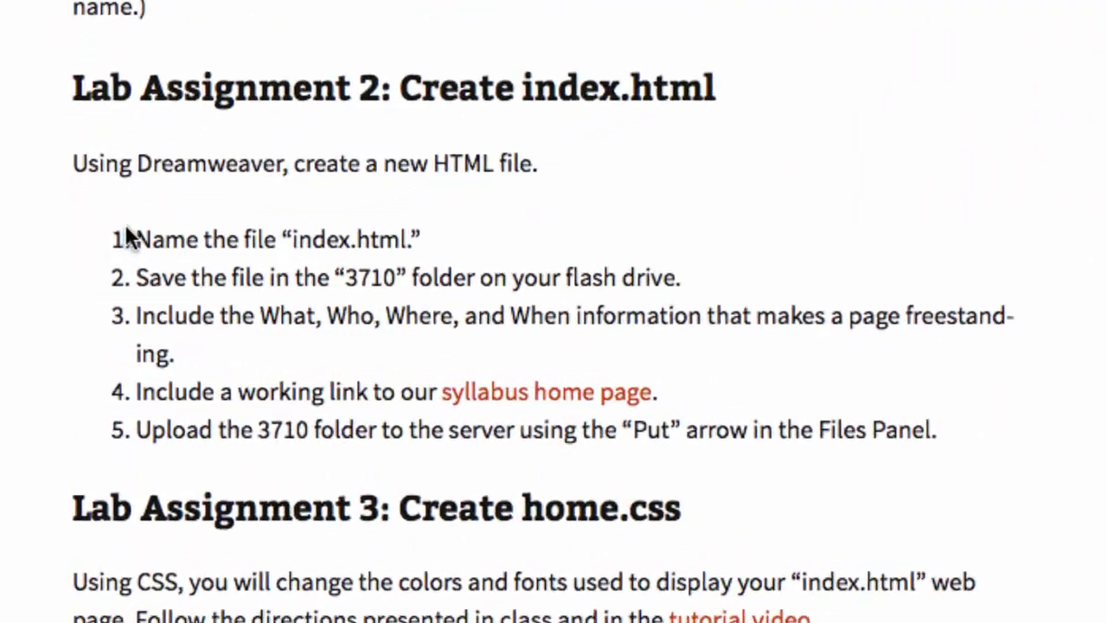
pyautogui.doubleClick(313, 235)
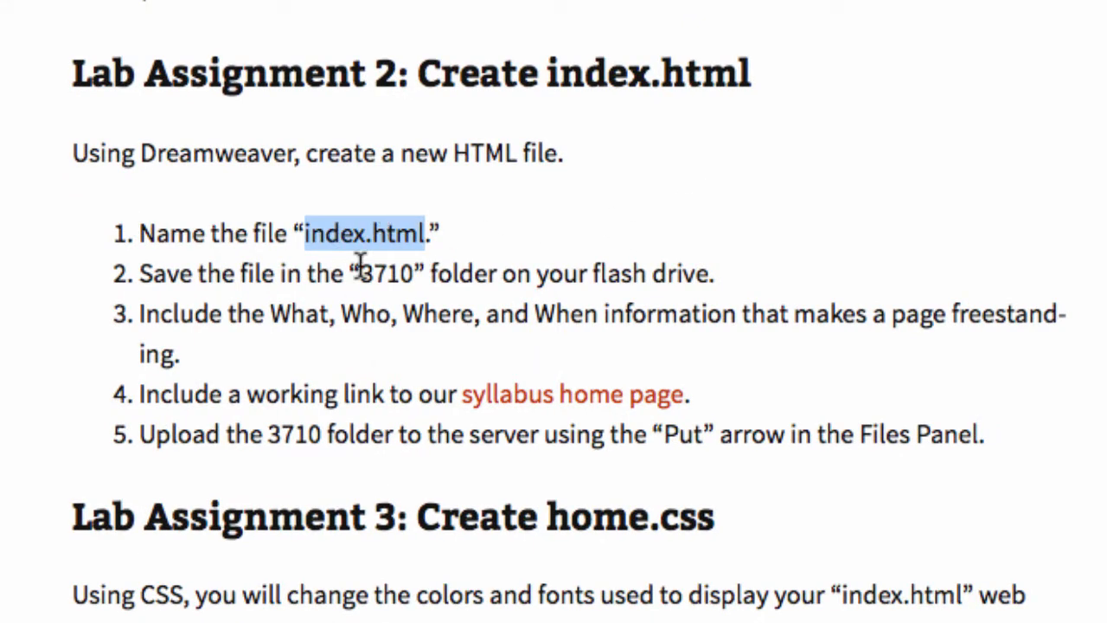
pyautogui.doubleClick(386, 273)
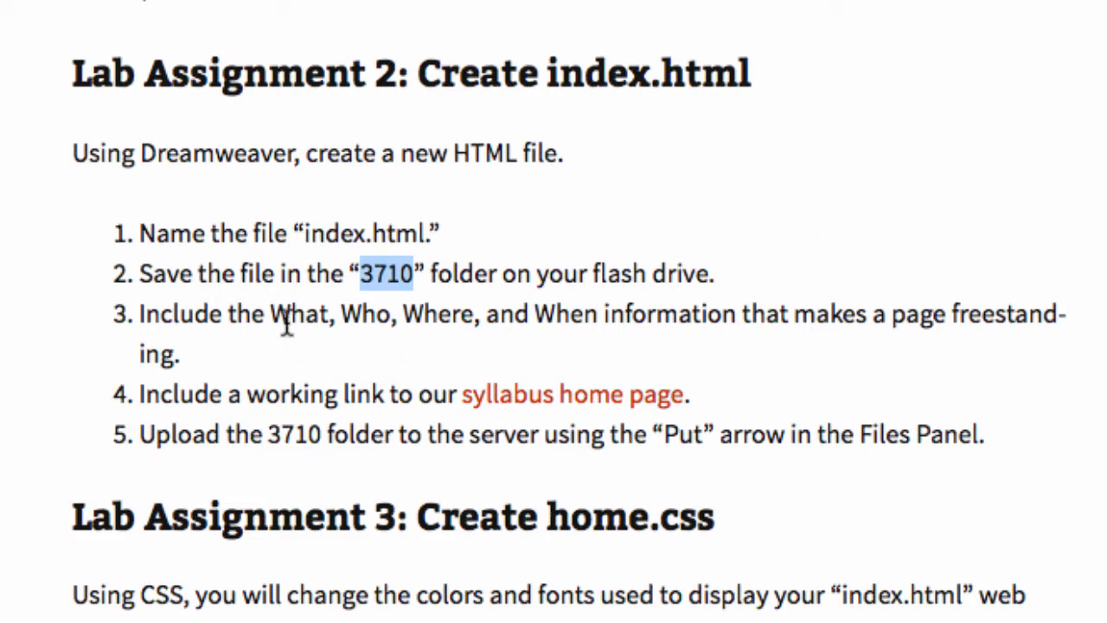
pyautogui.moveTo(272, 316); pyautogui.dragTo(597, 315)
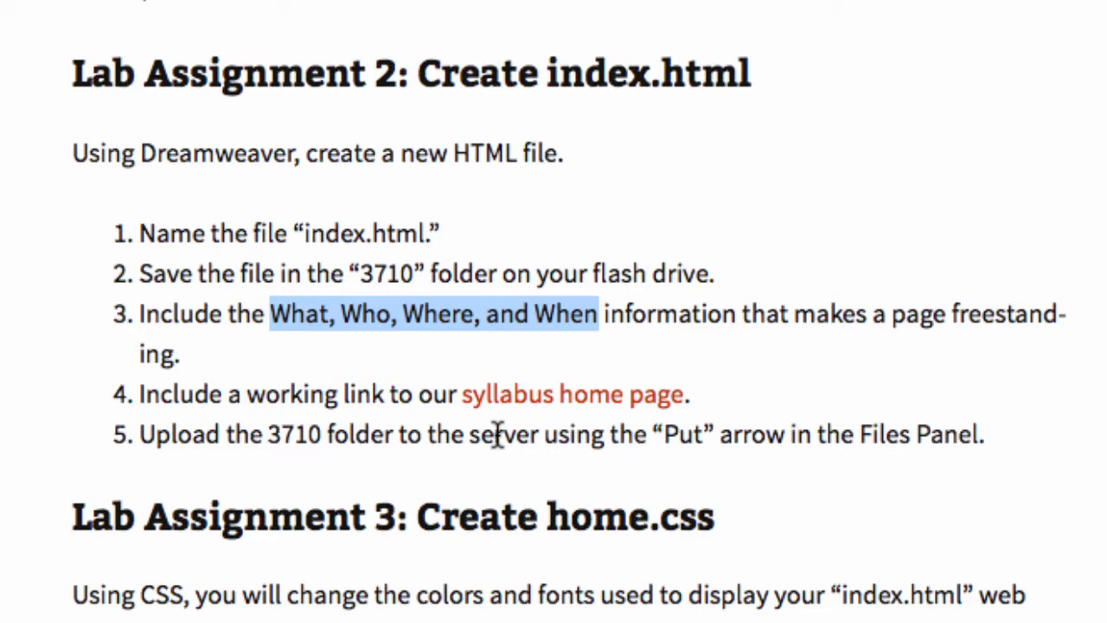
pyautogui.moveTo(497, 435); pyautogui.dragTo(972, 432)
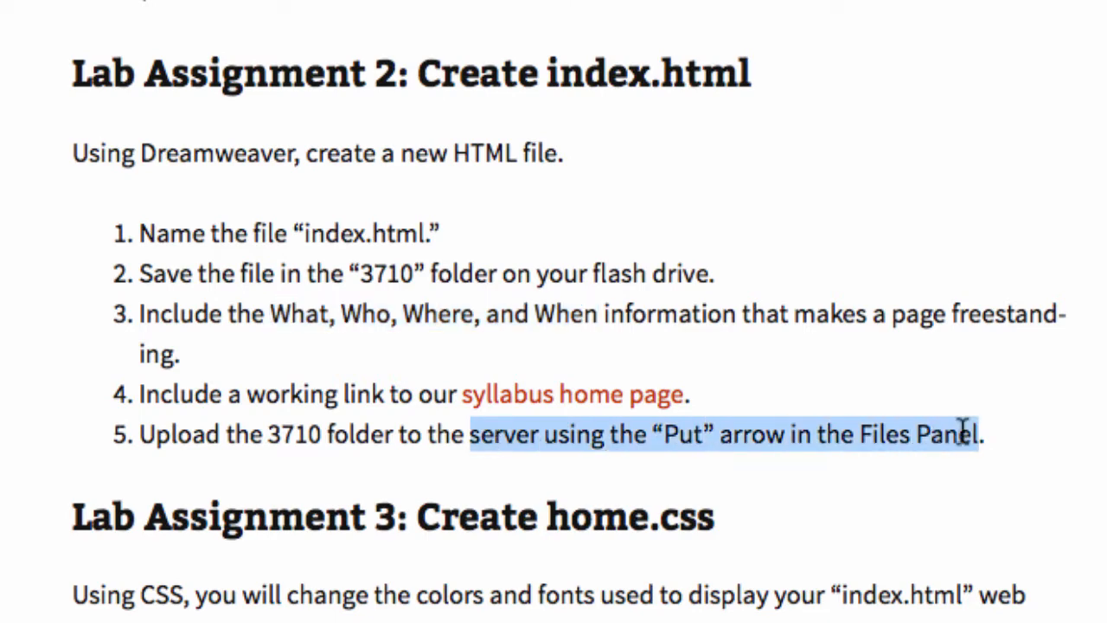
pyautogui.click(1070, 437)
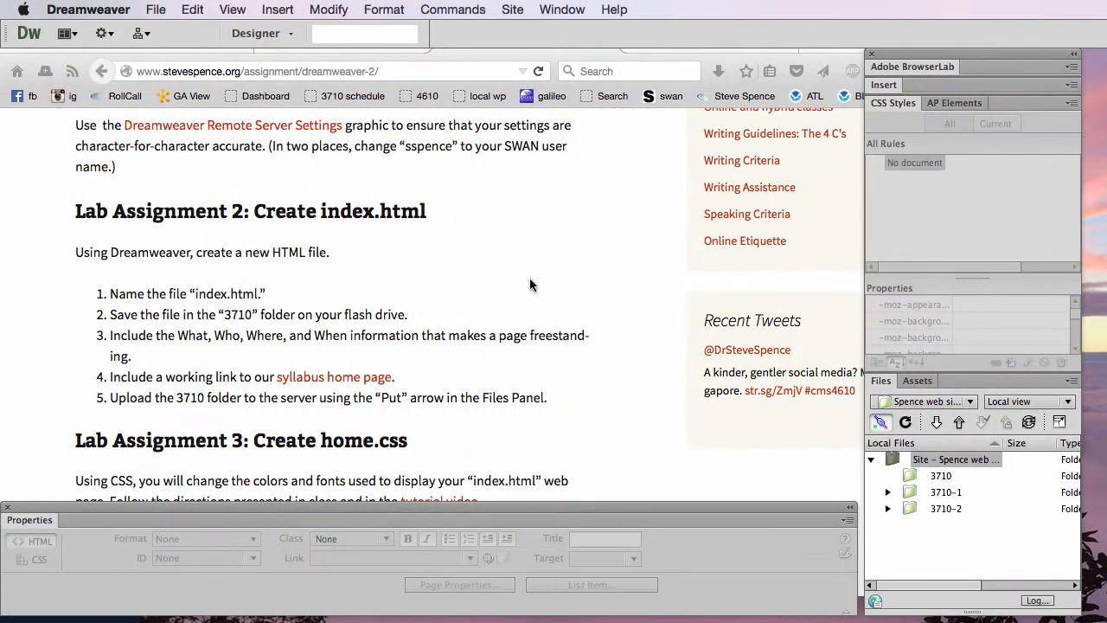
# Put the browser window away, switch to Dreamweaver and select the 3710 folder in the local site files.
pyautogui.click(530, 283)
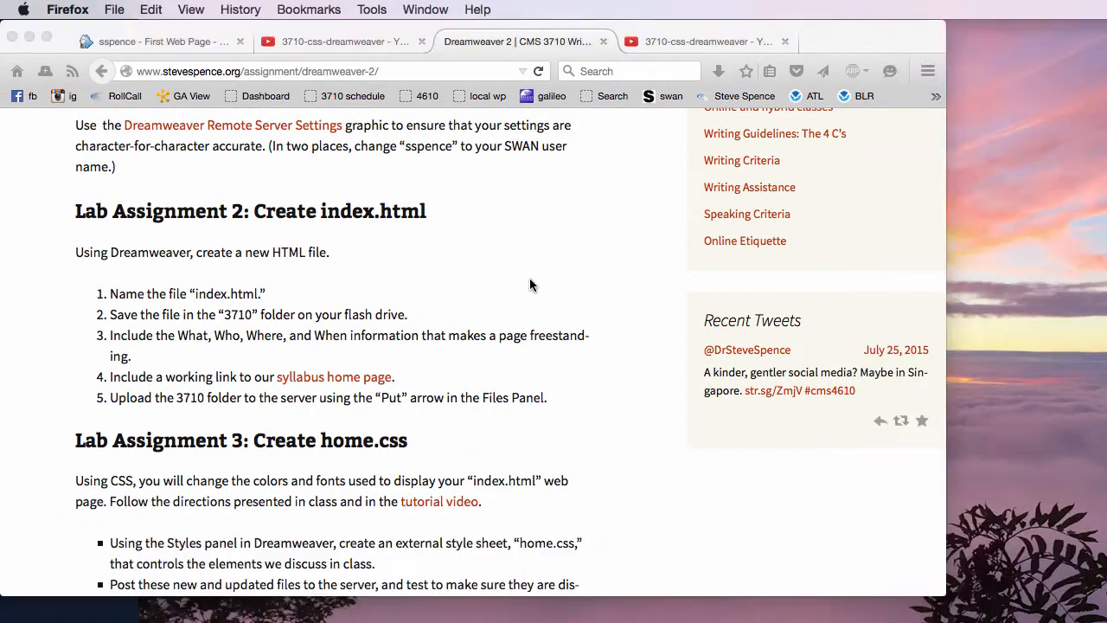
pyautogui.click(31, 36)
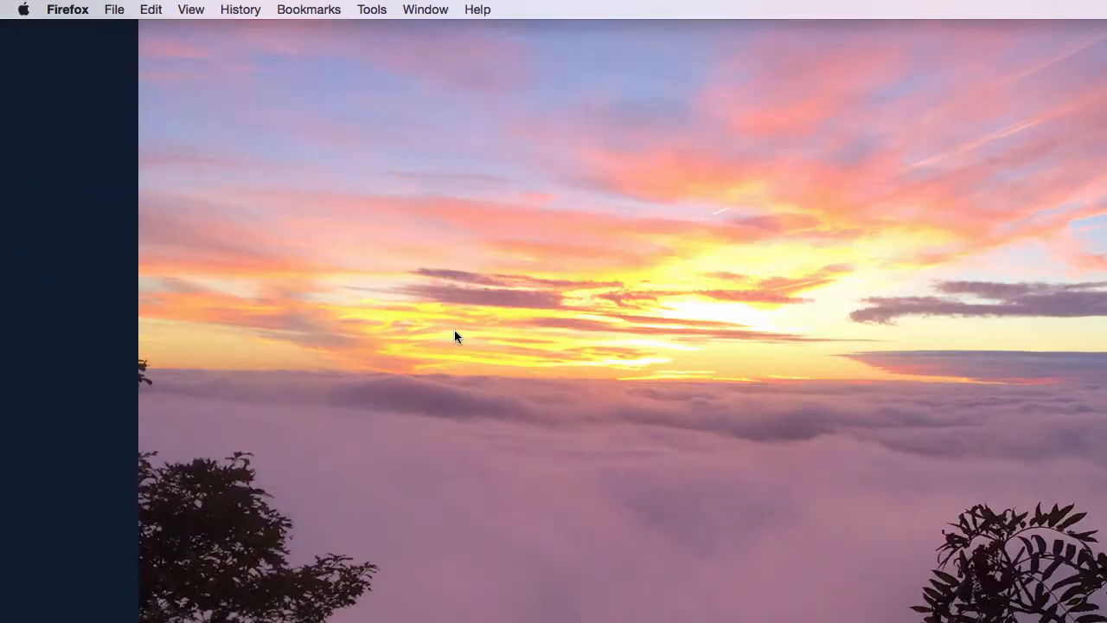
pyautogui.press('super+Tab')
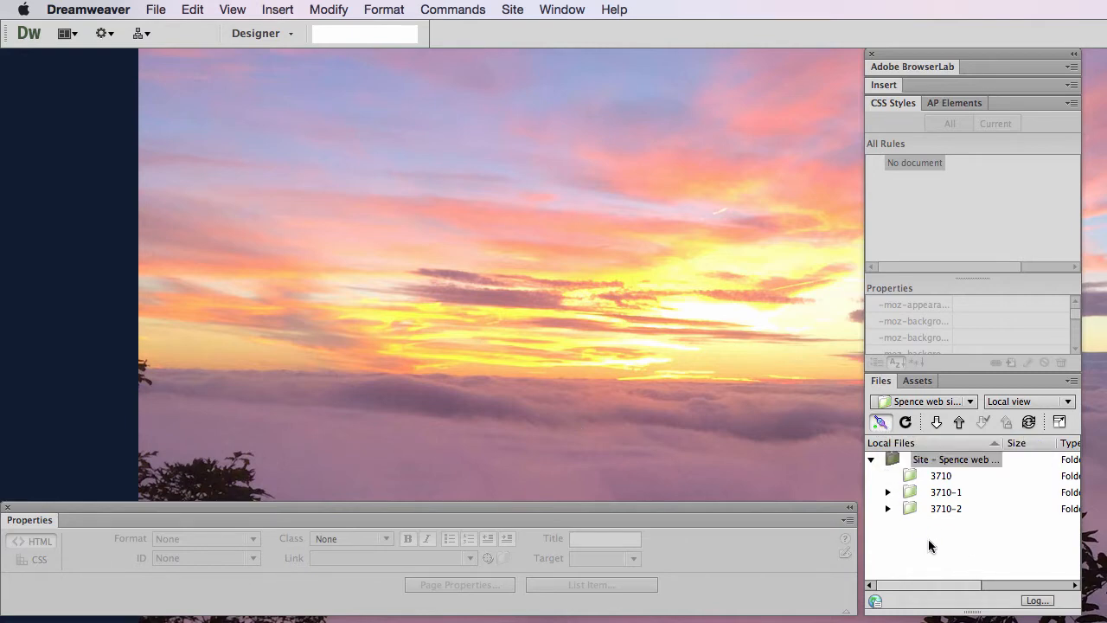
pyautogui.click(921, 481)
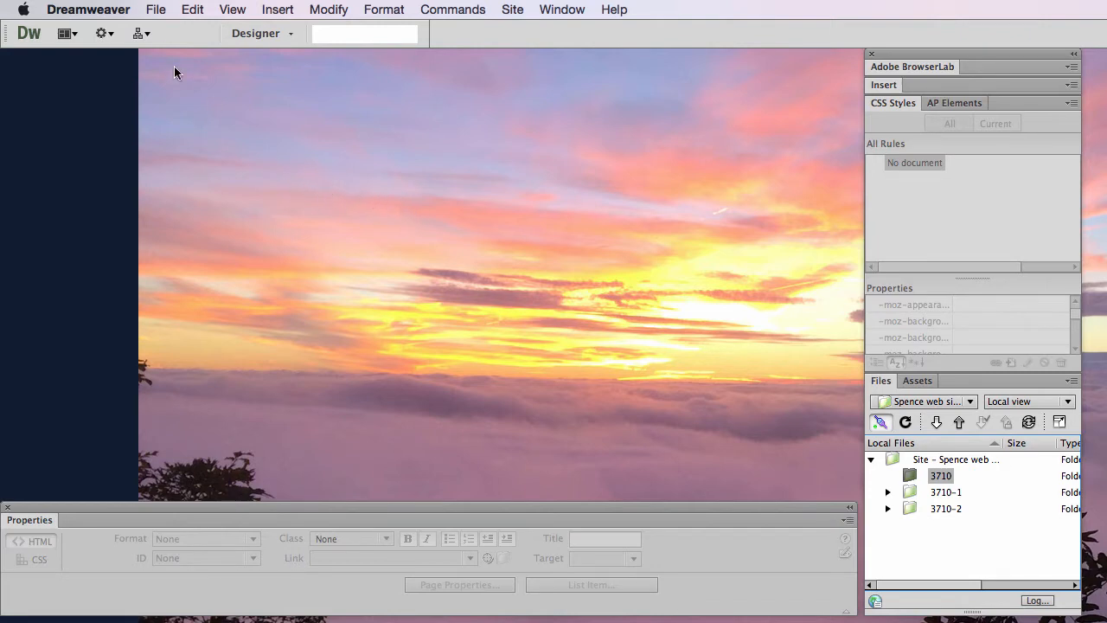
# Open the New Document dialog and reposition it so all its options fit on screen.
pyautogui.click(156, 10)
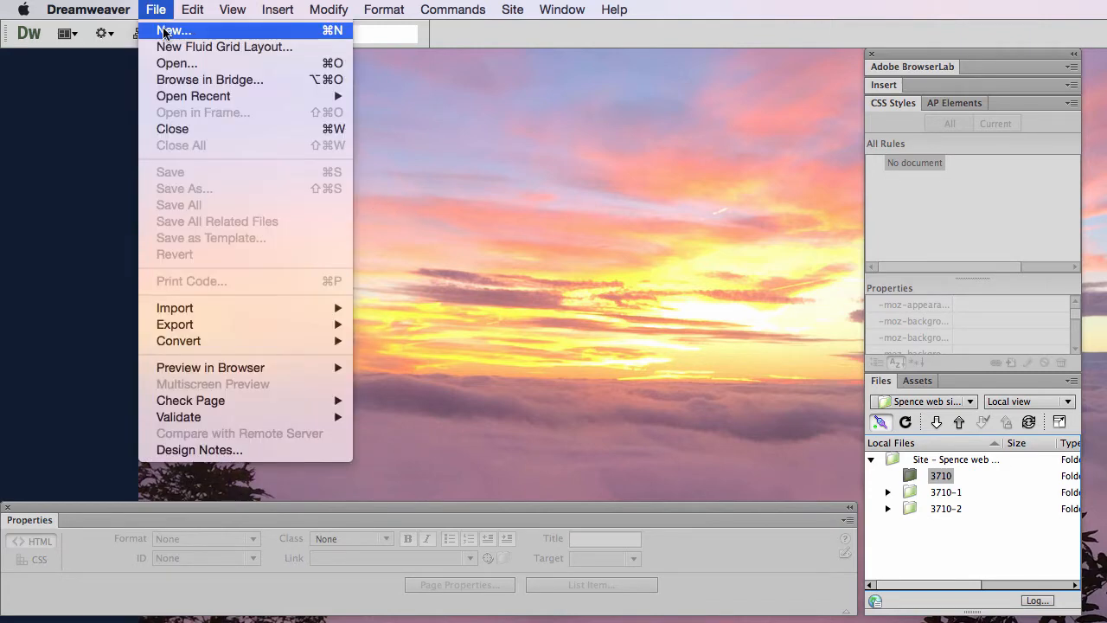
pyautogui.click(164, 33)
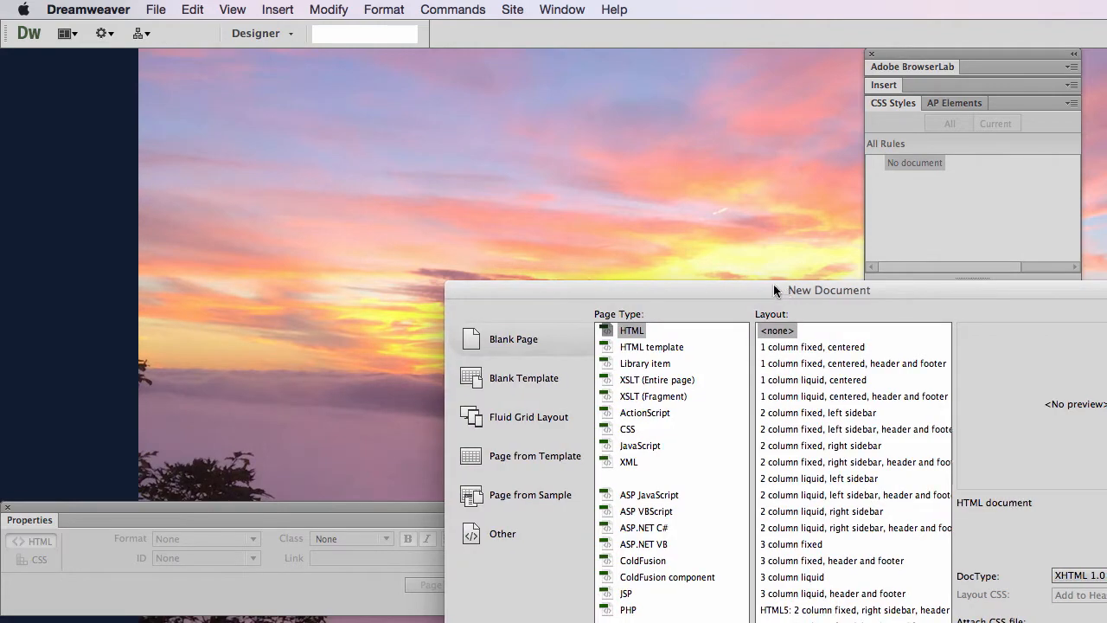
pyautogui.moveTo(776, 290); pyautogui.dragTo(391, 91)
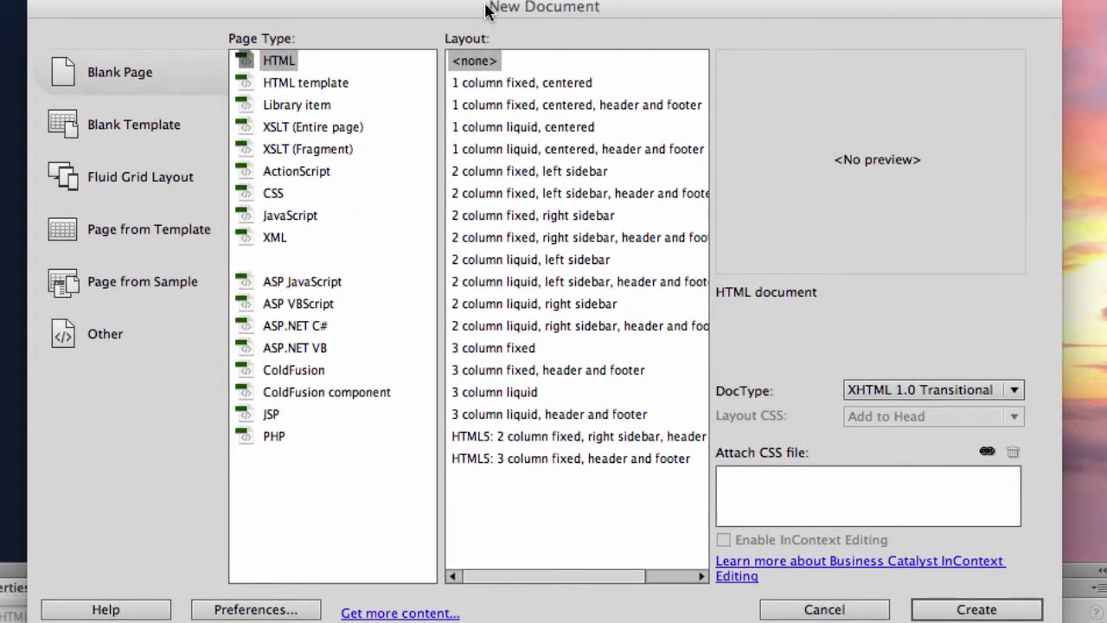
# Look through the available blank page types, including XSLT (Fragment), XML and ColdFusion component.
pyautogui.click(312, 149)
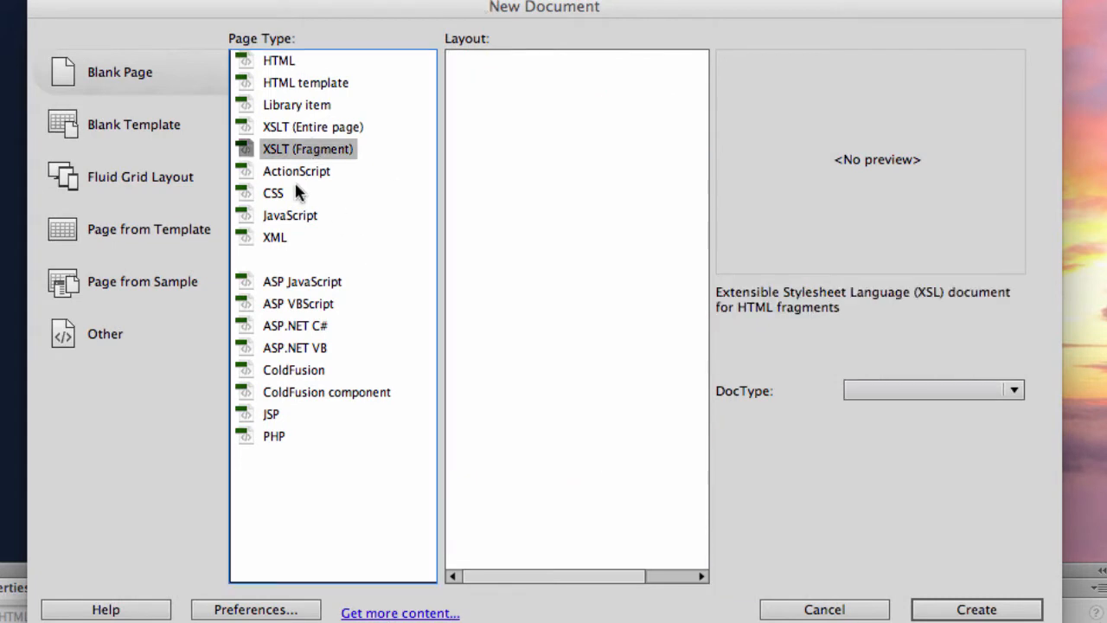
pyautogui.click(290, 192)
pyautogui.click(278, 217)
pyautogui.click(274, 239)
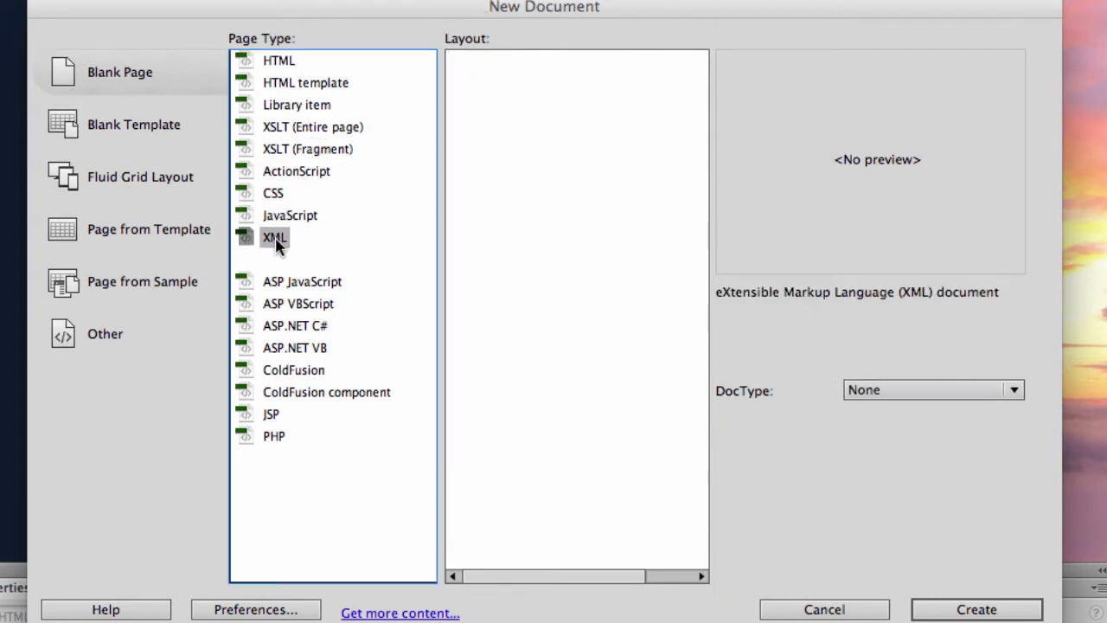
pyautogui.click(286, 324)
pyautogui.click(295, 350)
pyautogui.click(297, 392)
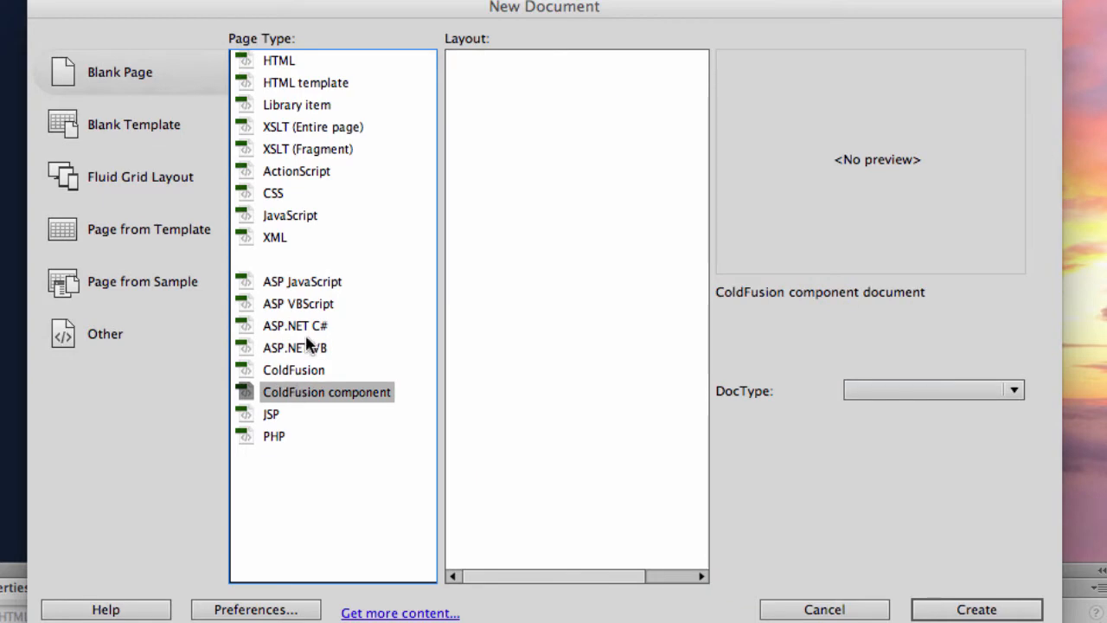
# Create a blank HTML page with no layout and the XHTML 1.0 Transitional doctype.
pyautogui.click(307, 61)
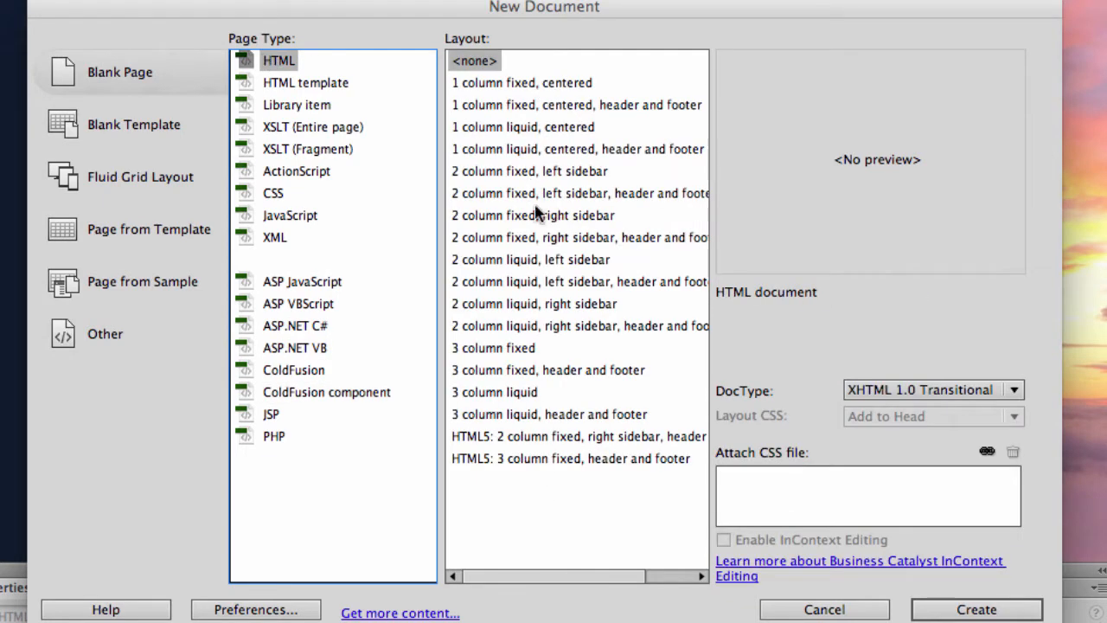
pyautogui.click(121, 74)
pyautogui.click(125, 78)
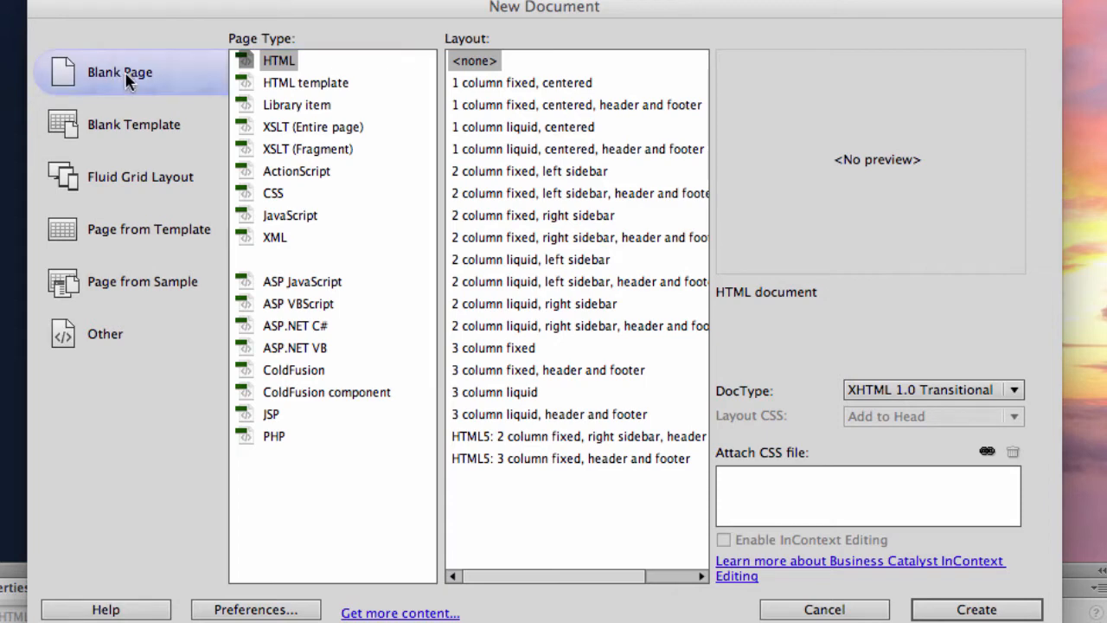
pyautogui.click(246, 67)
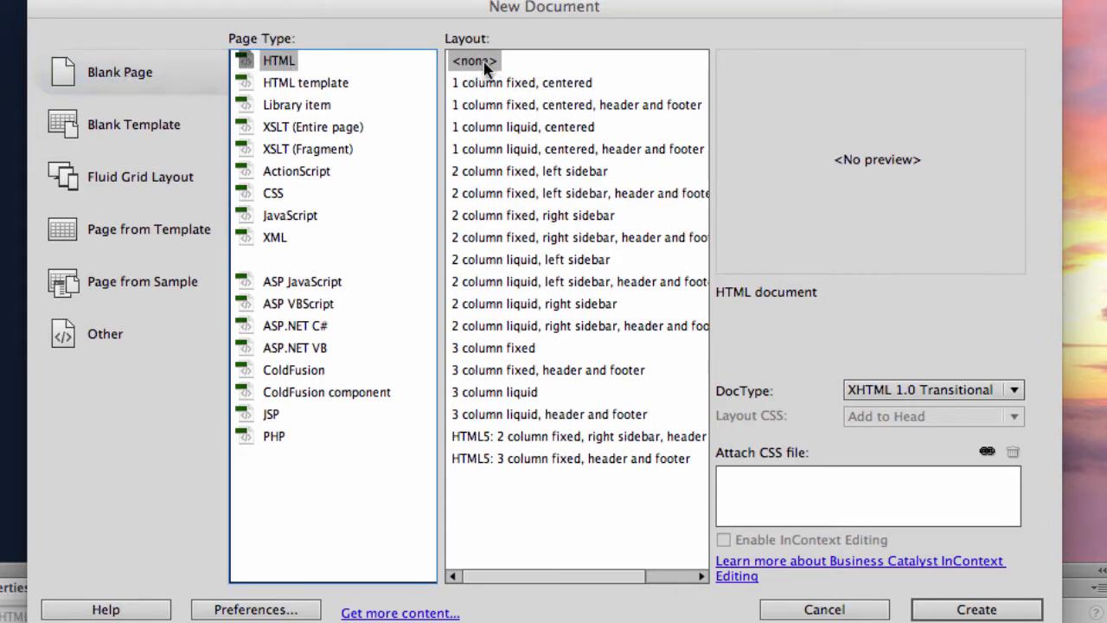
pyautogui.click(976, 610)
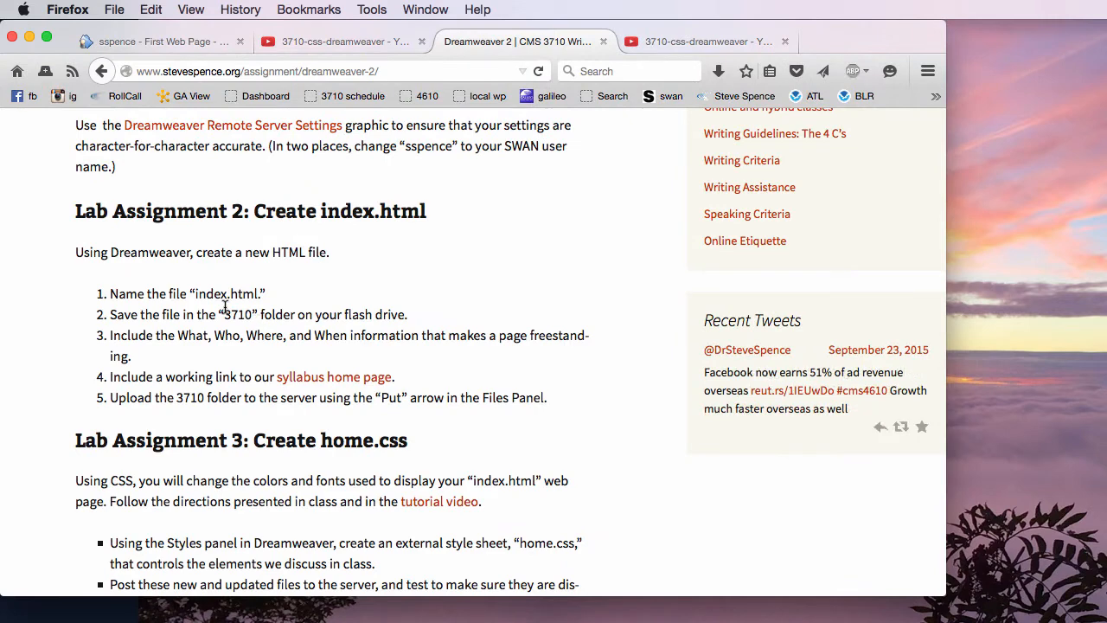
# Check the file name and folder required by Lab Assignment 2 in the browser and return to Dreamweaver.
pyautogui.doubleClick(216, 294)
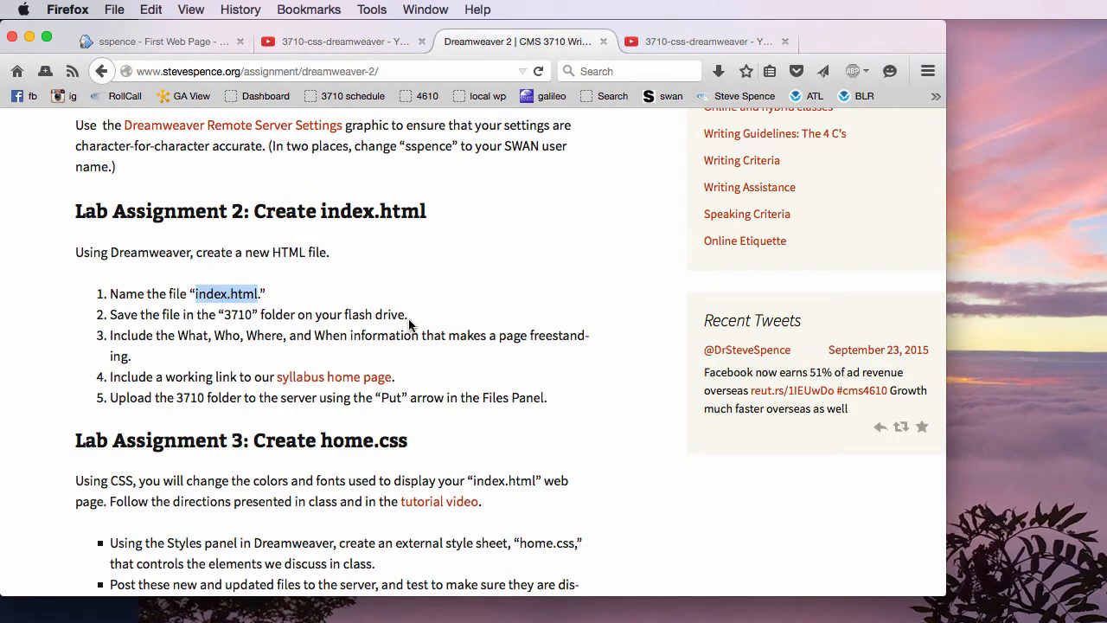
pyautogui.doubleClick(235, 314)
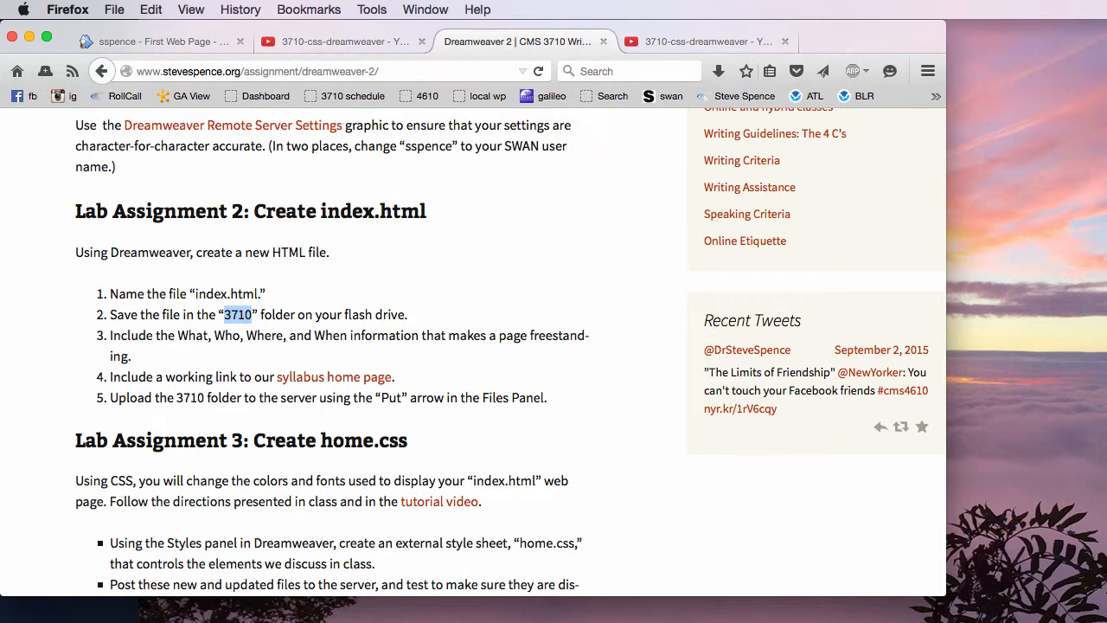
pyautogui.press('super+Tab')
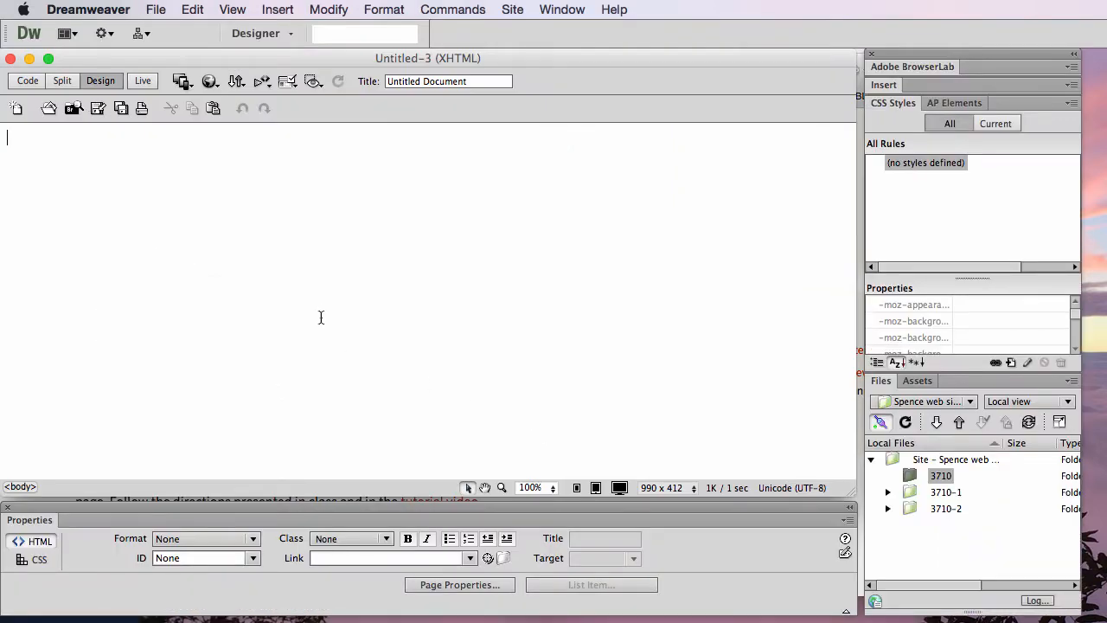
# Start saving the new page and name the file index.html.
pyautogui.click(156, 10)
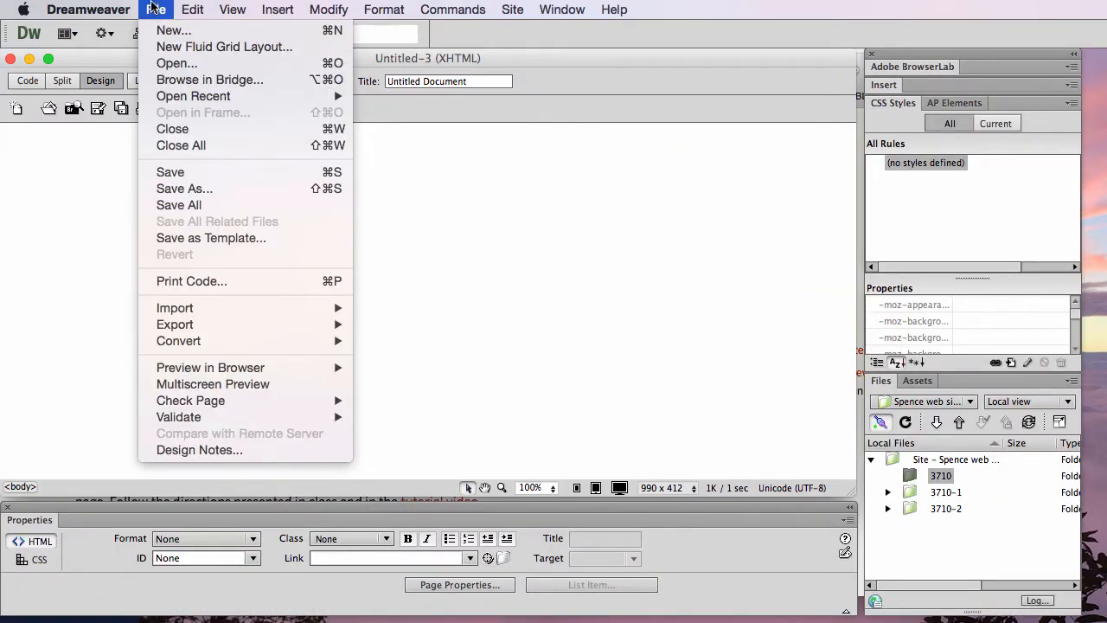
pyautogui.click(165, 171)
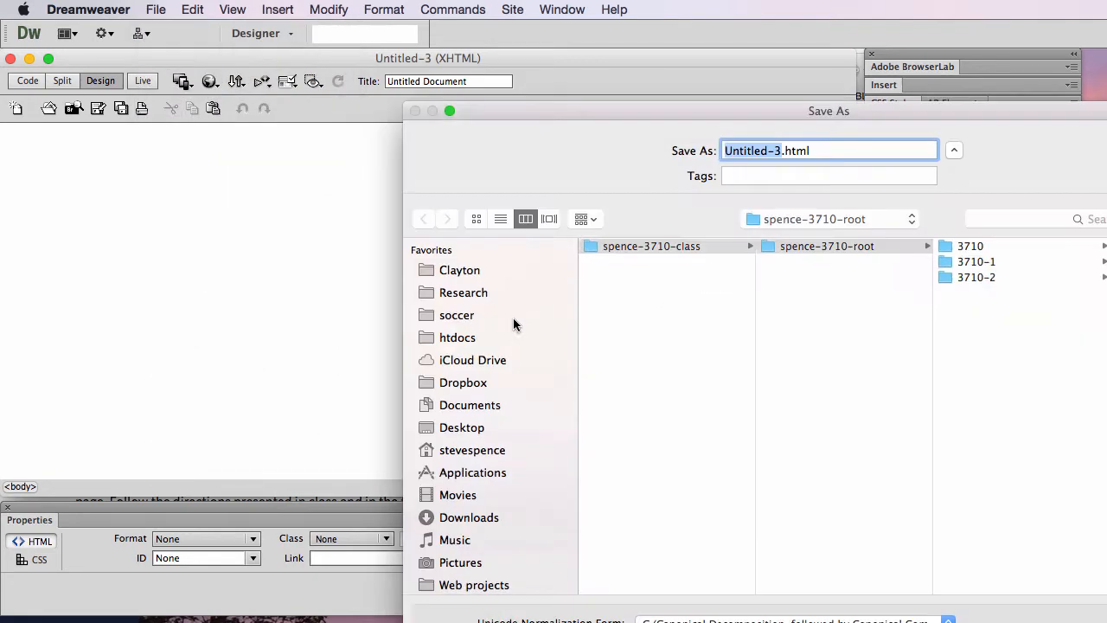
pyautogui.moveTo(672, 112); pyautogui.dragTo(306, 31)
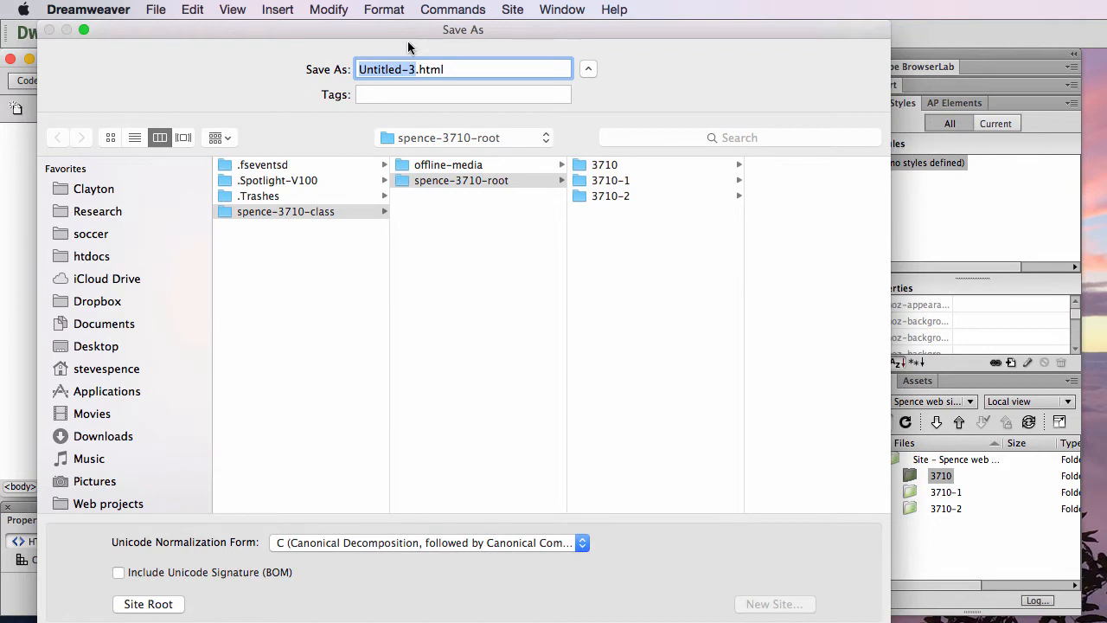
pyautogui.write('index')
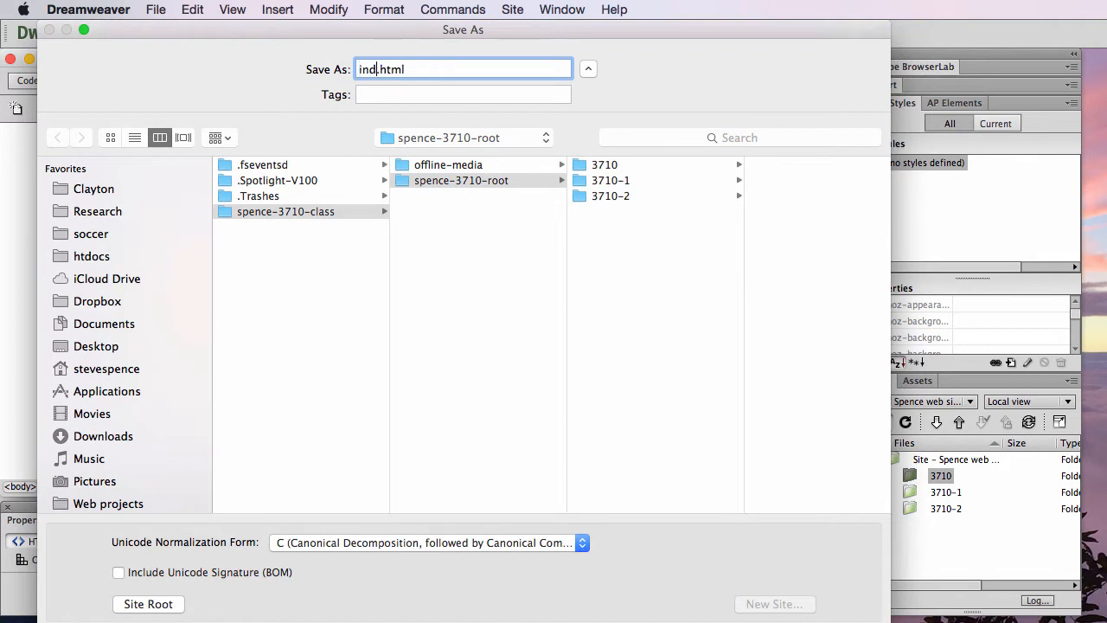
pyautogui.rightClick(425, 69)
pyautogui.click(425, 70)
pyautogui.moveTo(430, 69); pyautogui.dragTo(355, 66)
# Save index.html in the 3710 folder under the class root folder on FLASH DRIVE, and select it in the site files.
pyautogui.scroll(-3, 135, 425)
pyautogui.scroll(-6, 135, 425)
pyautogui.click(96, 273)
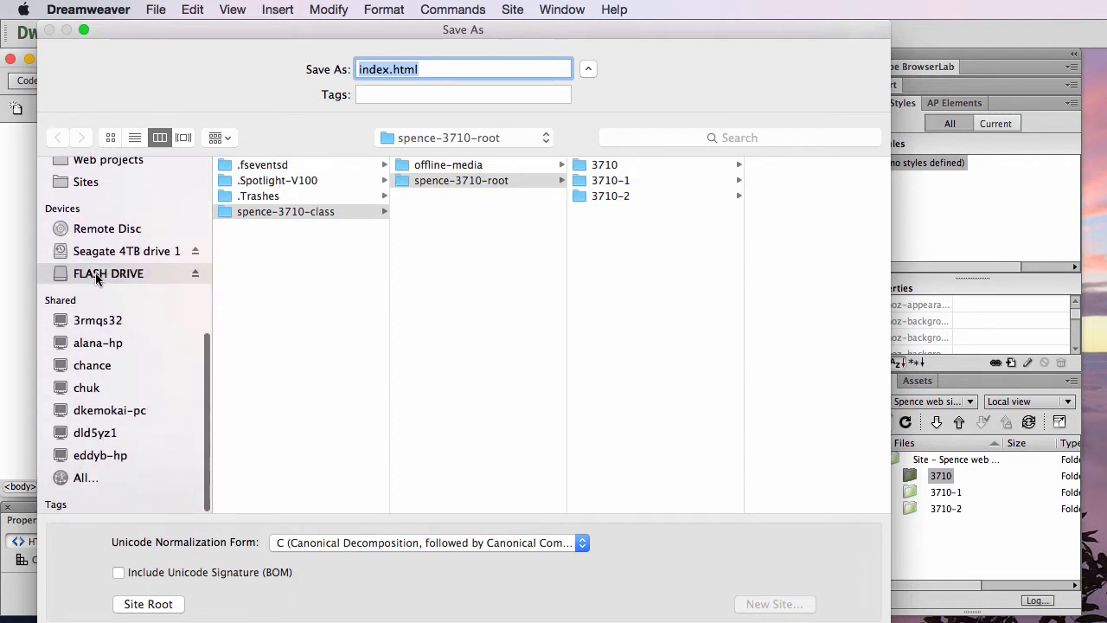
pyautogui.click(308, 213)
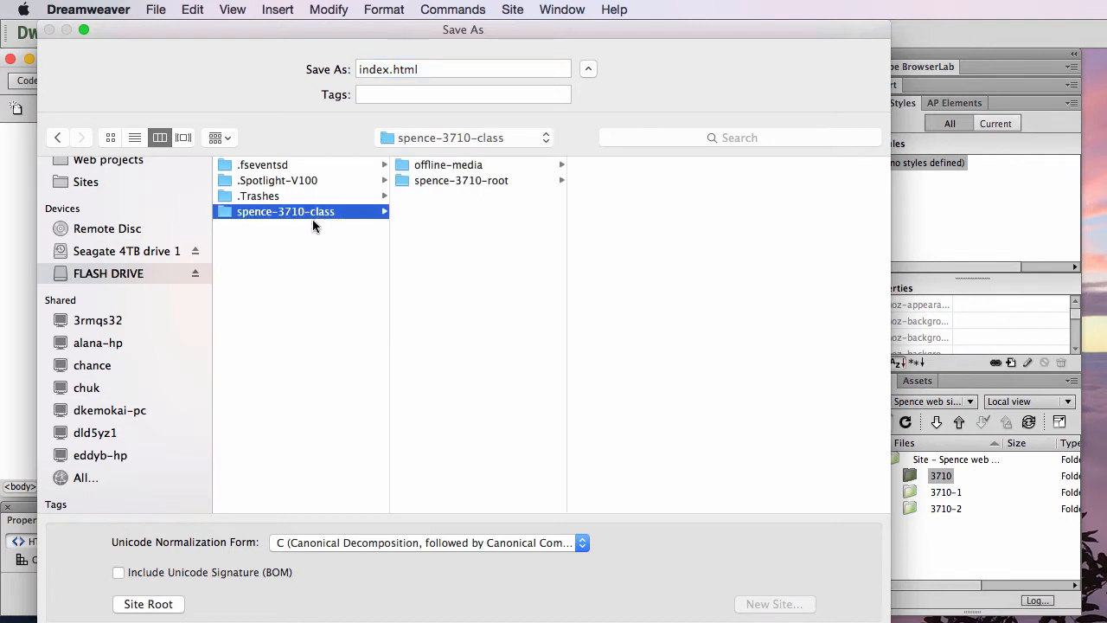
pyautogui.click(468, 180)
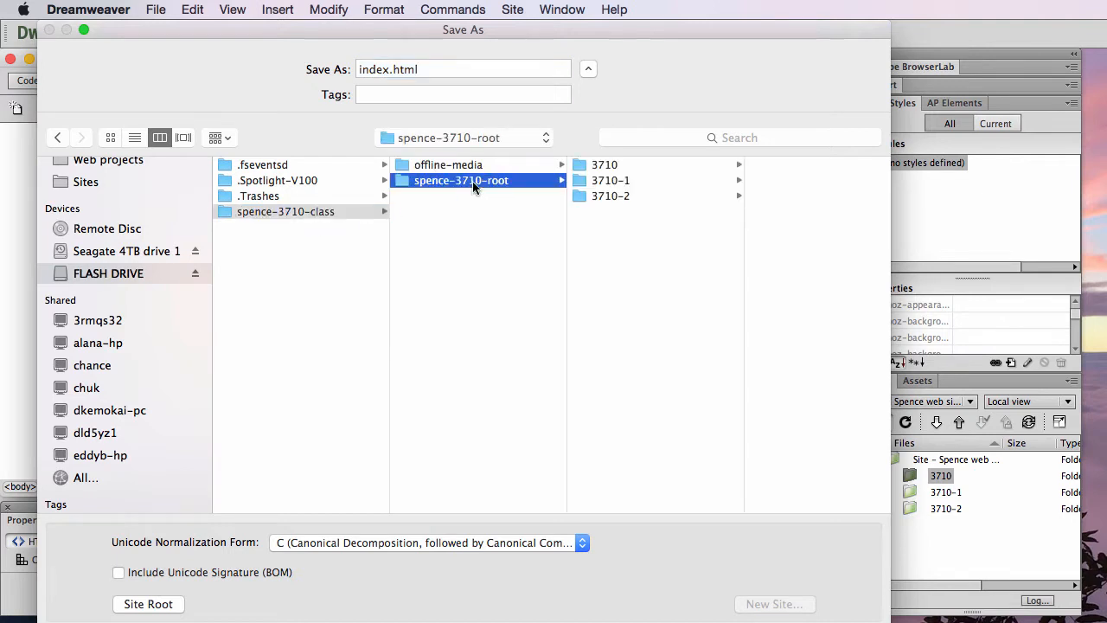
pyautogui.click(603, 164)
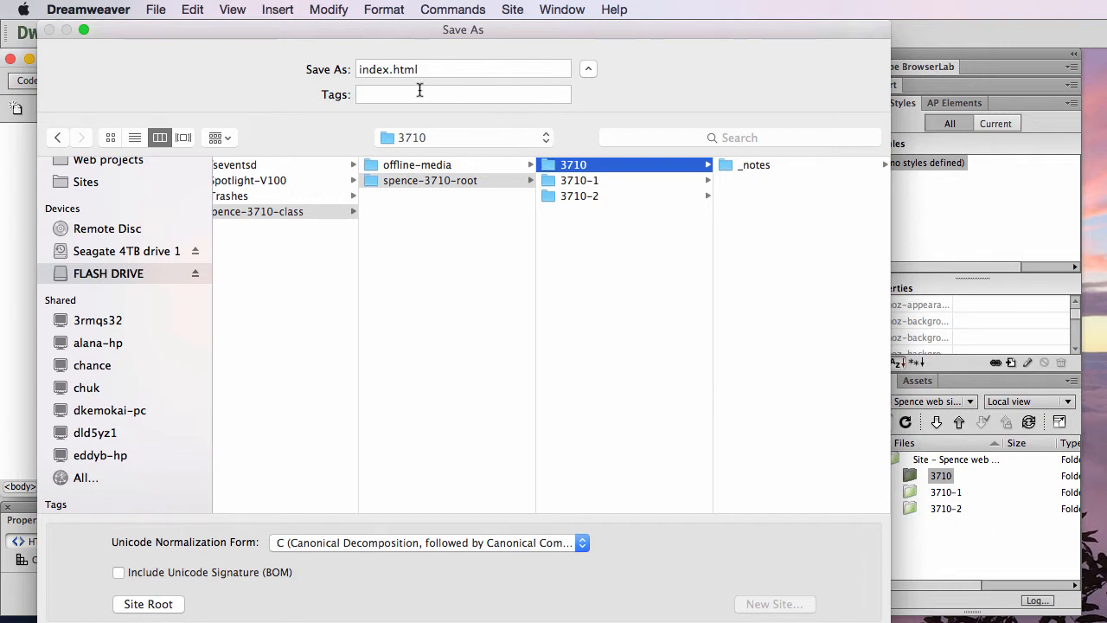
pyautogui.moveTo(890, 622); pyautogui.dragTo(875, 500)
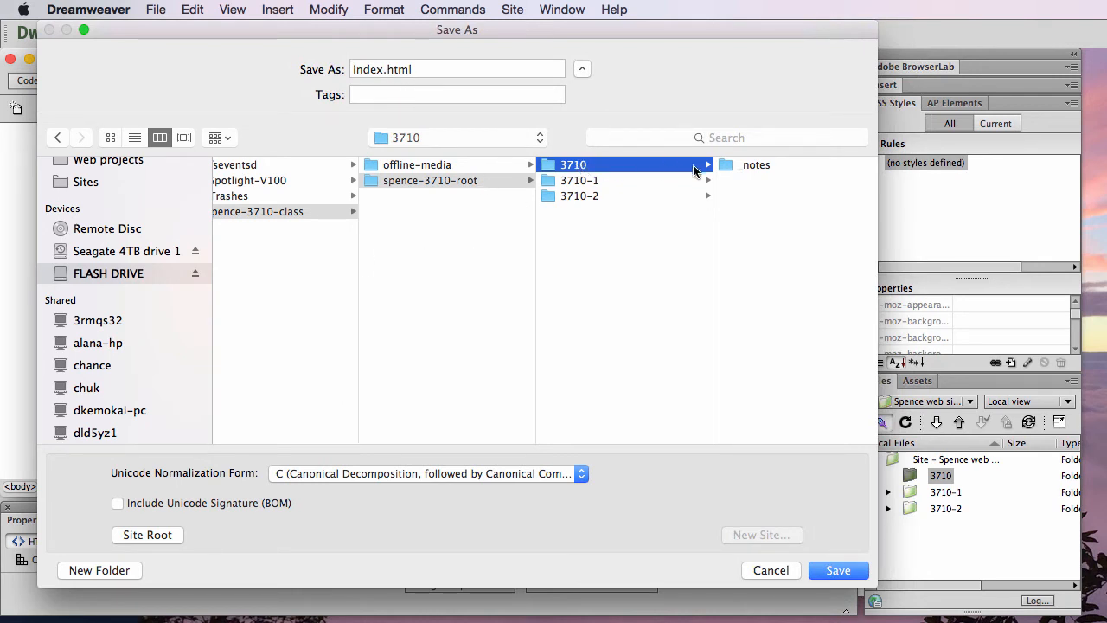
pyautogui.click(837, 571)
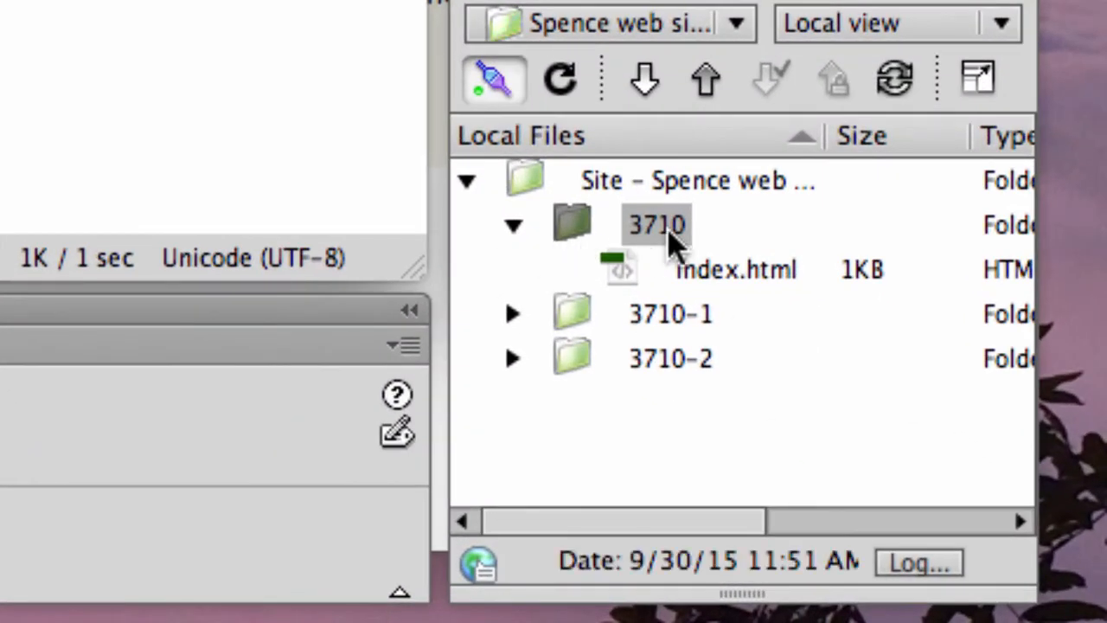
pyautogui.click(619, 279)
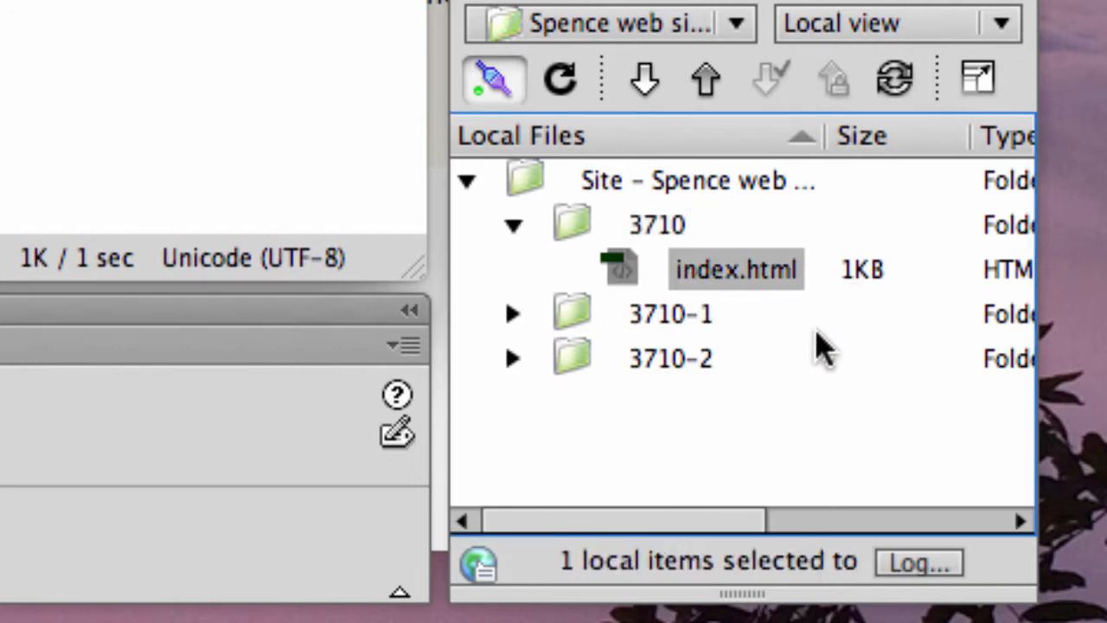
# Collapse and re-expand the 3710 folder in the site files to check its contents.
pyautogui.click(513, 225)
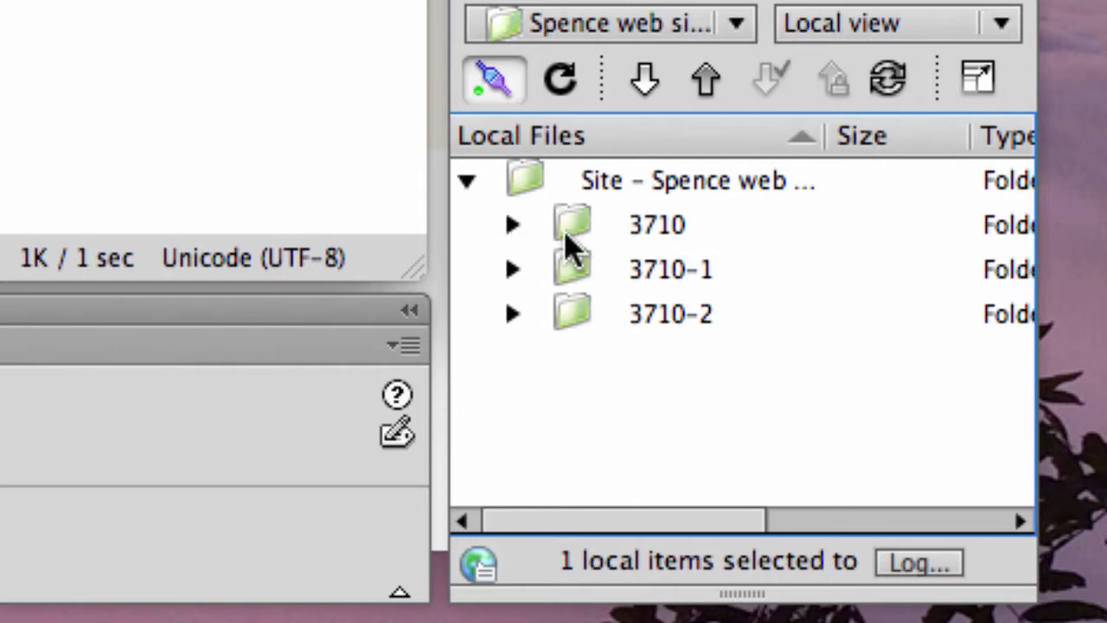
pyautogui.click(513, 227)
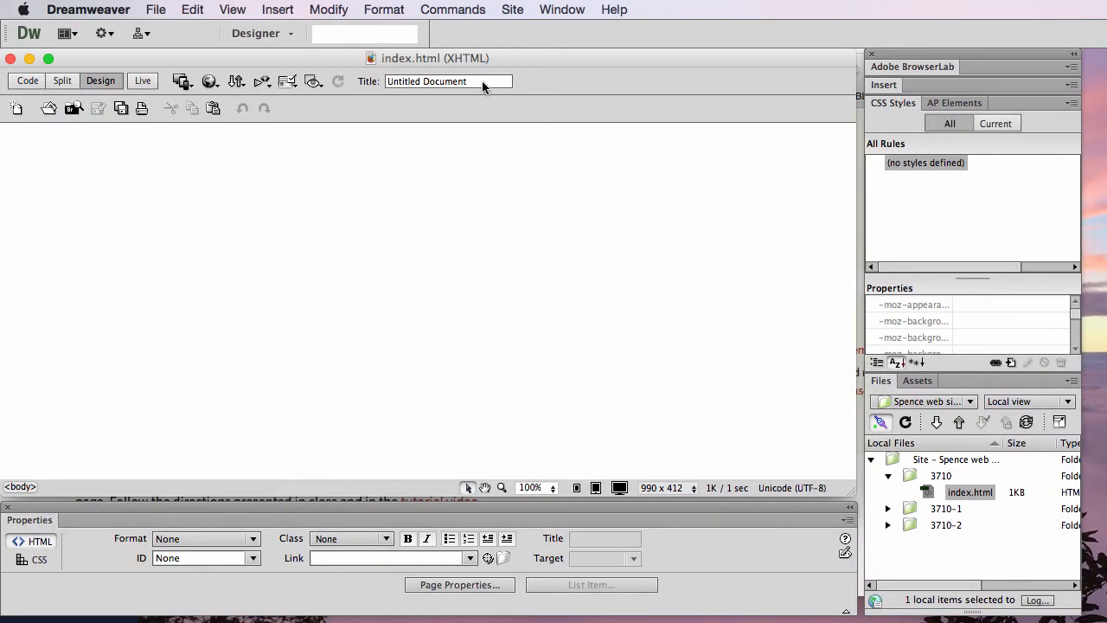
# Set the page title to the author's username followed by "- First Web Page - CMS 3710".
pyautogui.click(482, 81)
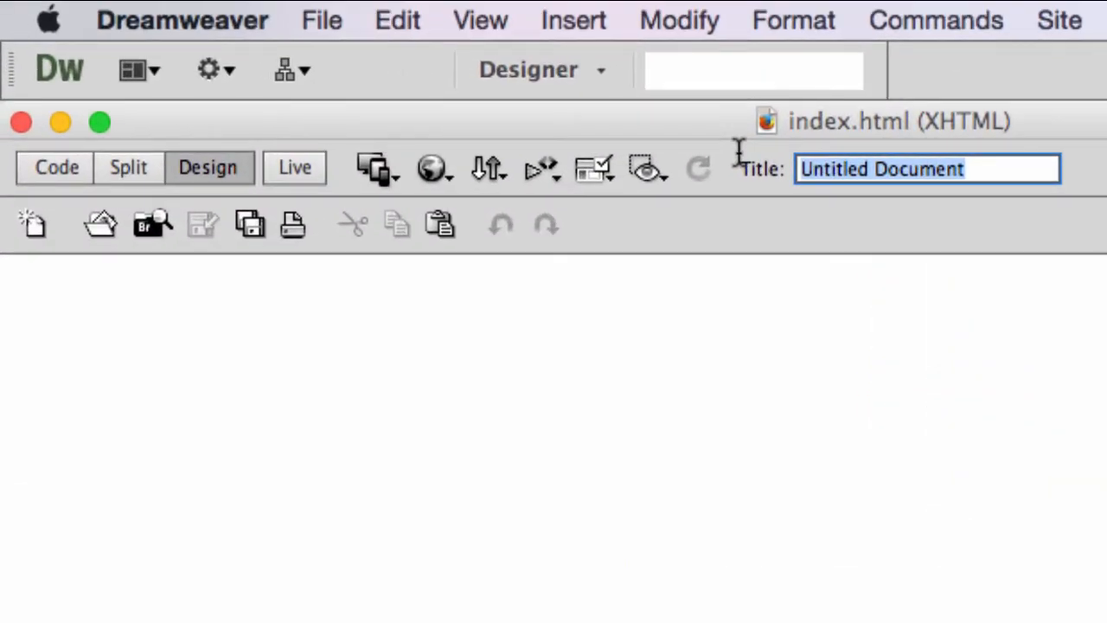
pyautogui.write('sspence')
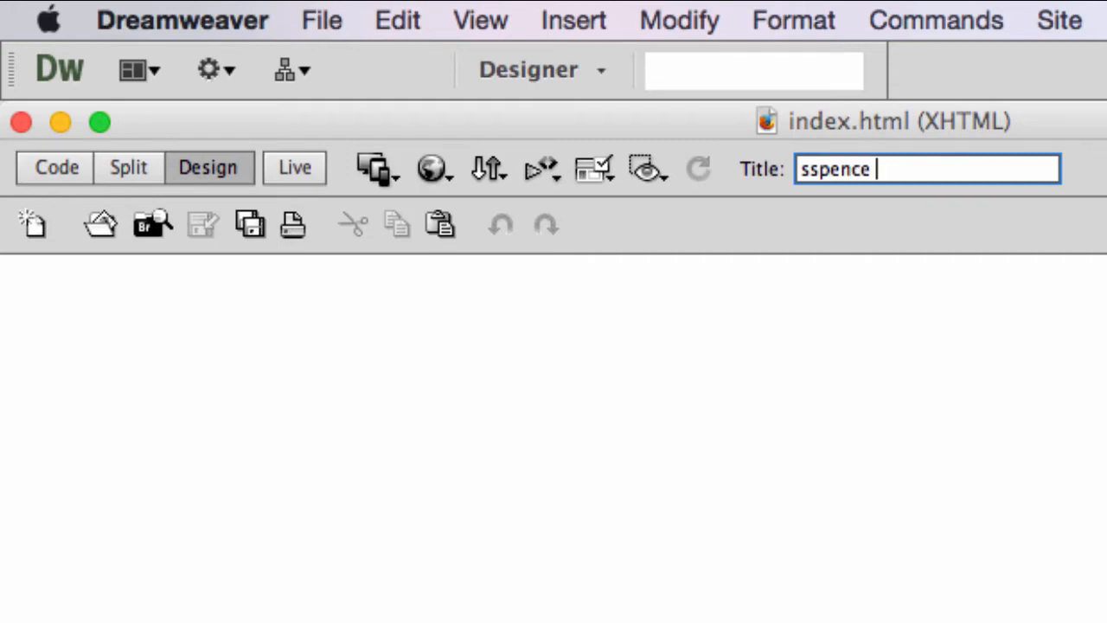
pyautogui.write('-')
pyautogui.write('First Web Page')
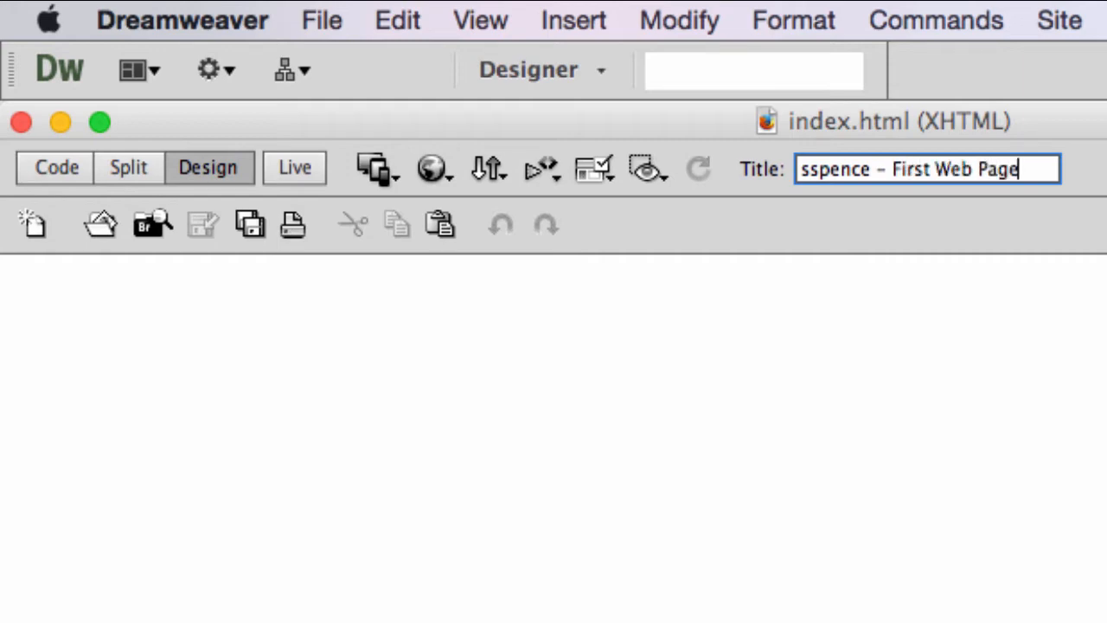
pyautogui.write(' - CMS 3710')
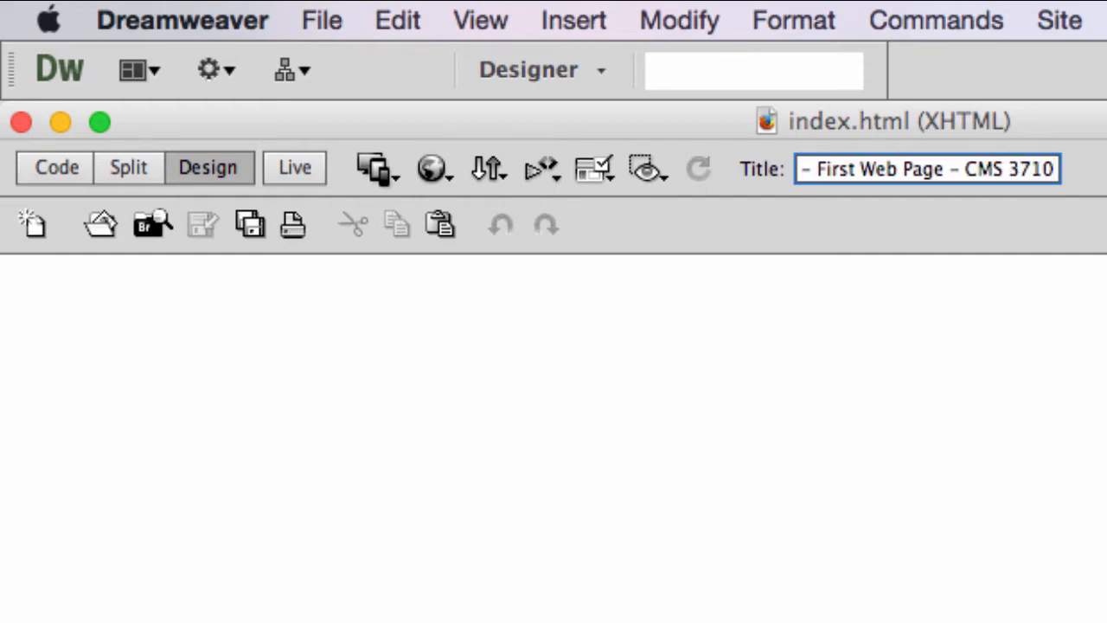
pyautogui.click(898, 491)
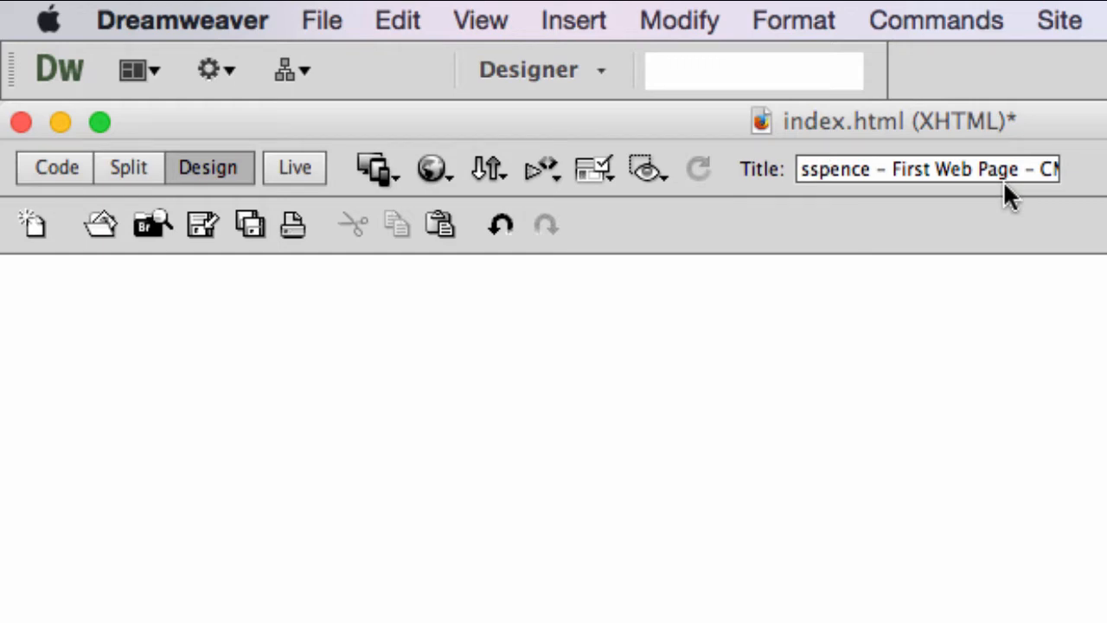
# Check the title element in the page's source code, and save index.html after returning to Design view.
pyautogui.click(60, 169)
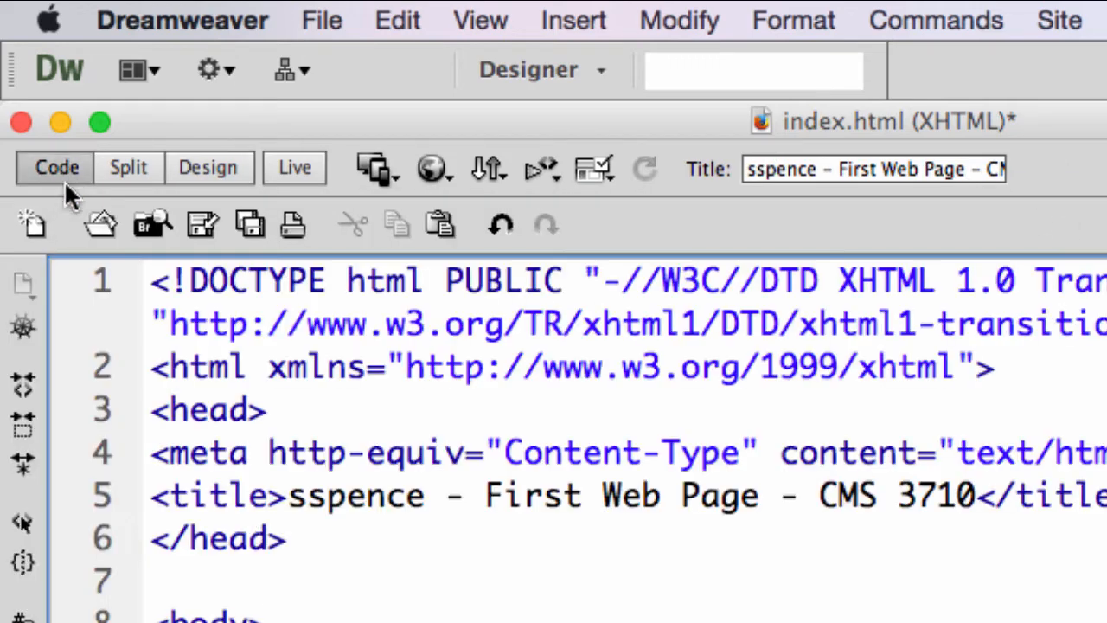
pyautogui.doubleClick(330, 494)
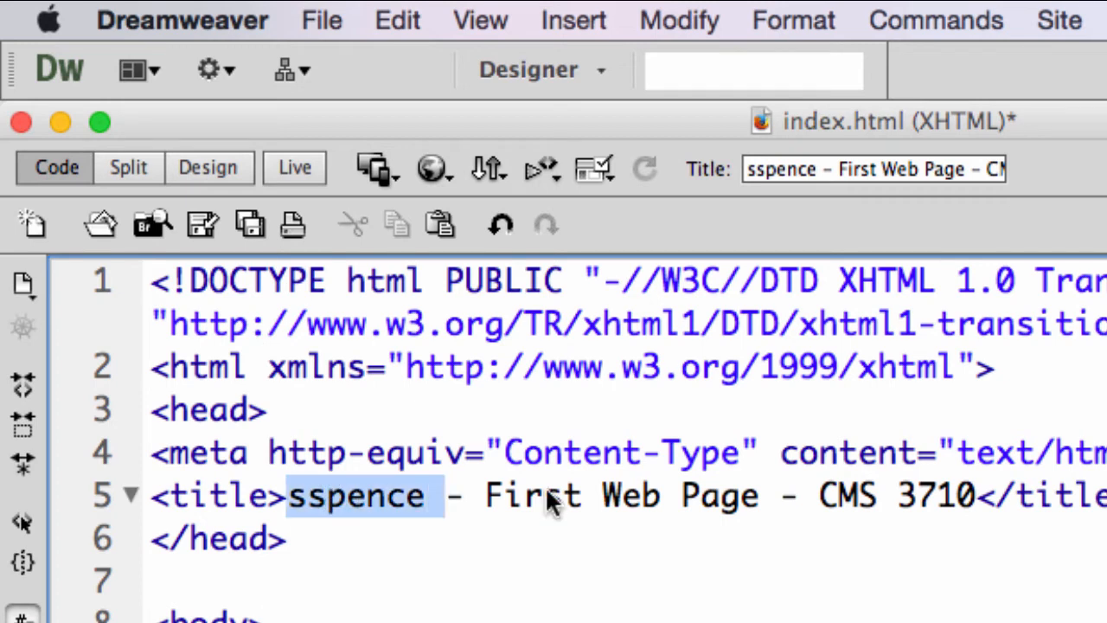
pyautogui.moveTo(550, 502); pyautogui.dragTo(930, 500)
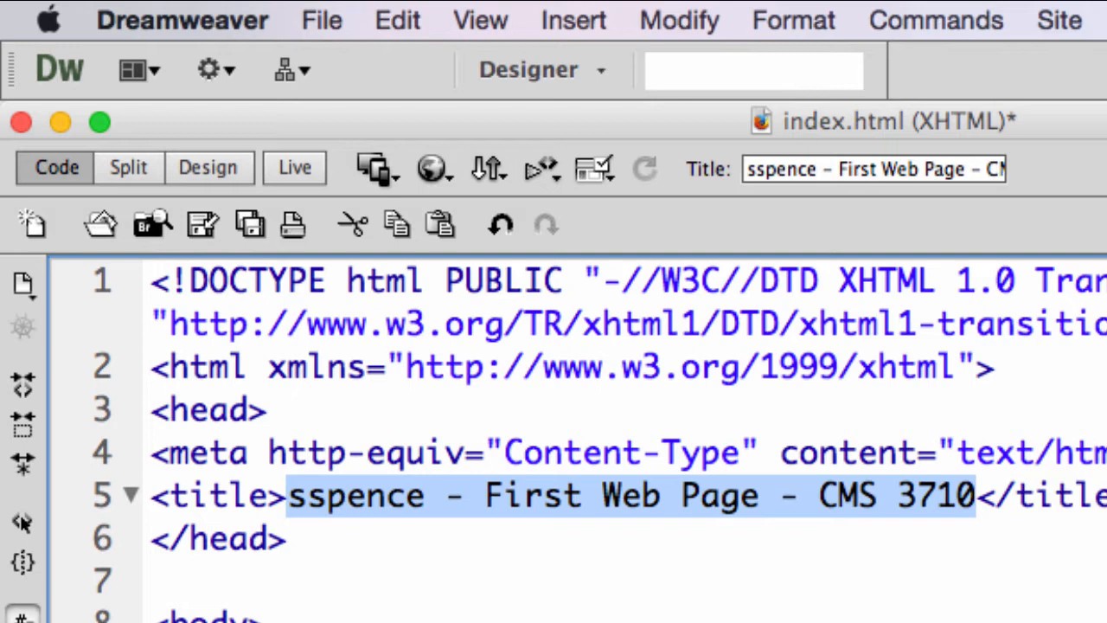
pyautogui.click(208, 167)
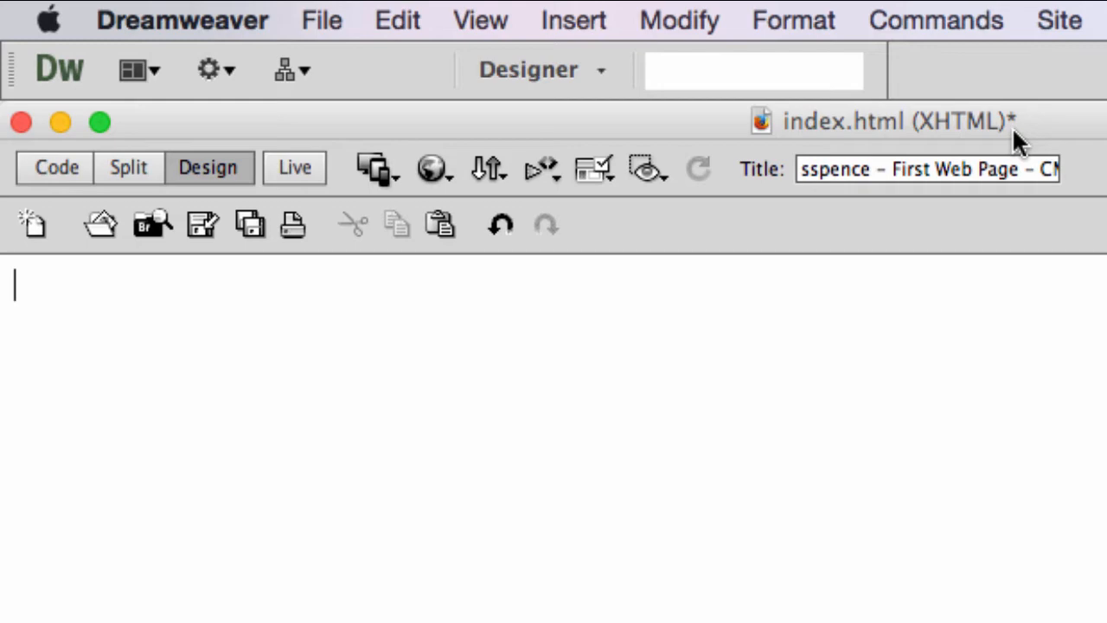
pyautogui.click(316, 18)
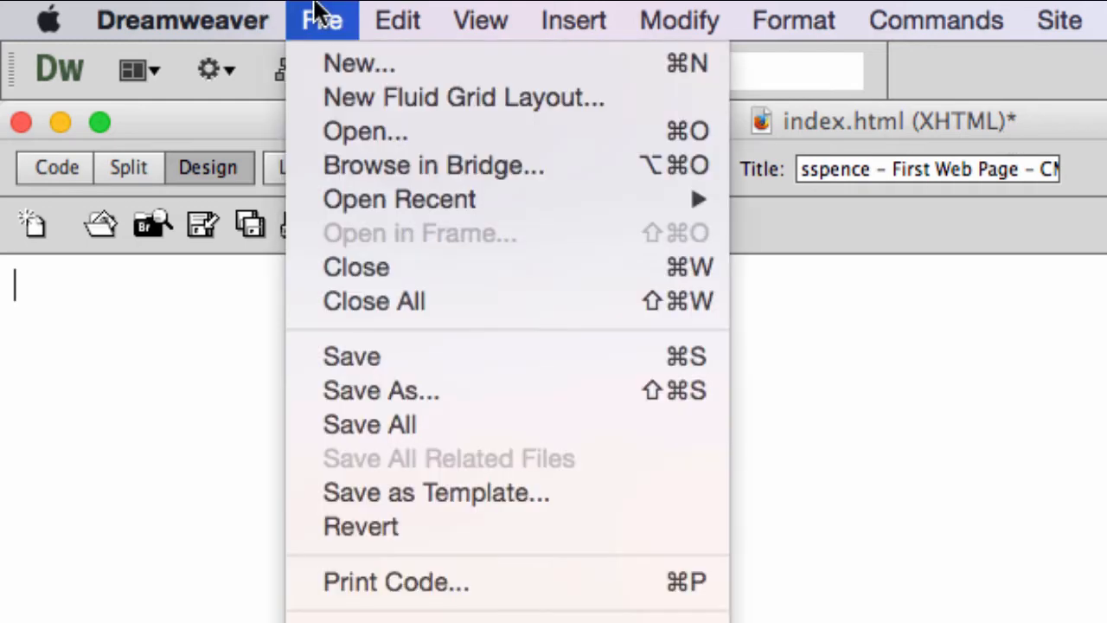
pyautogui.click(401, 357)
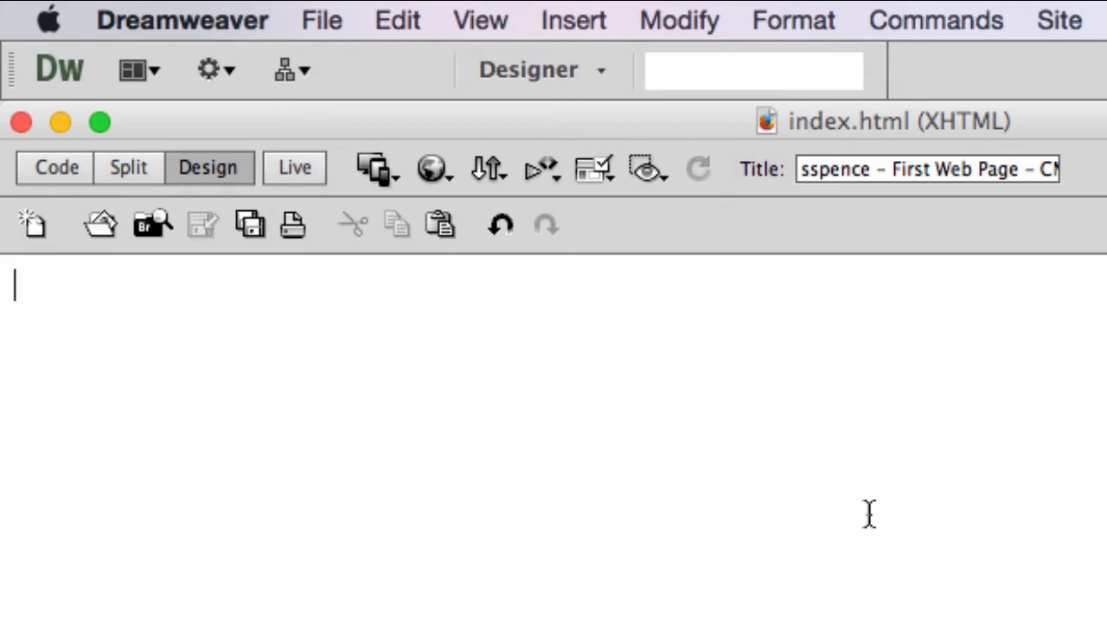
# Enter "My First Web Page" as the first line of the page body.
pyautogui.write('My')
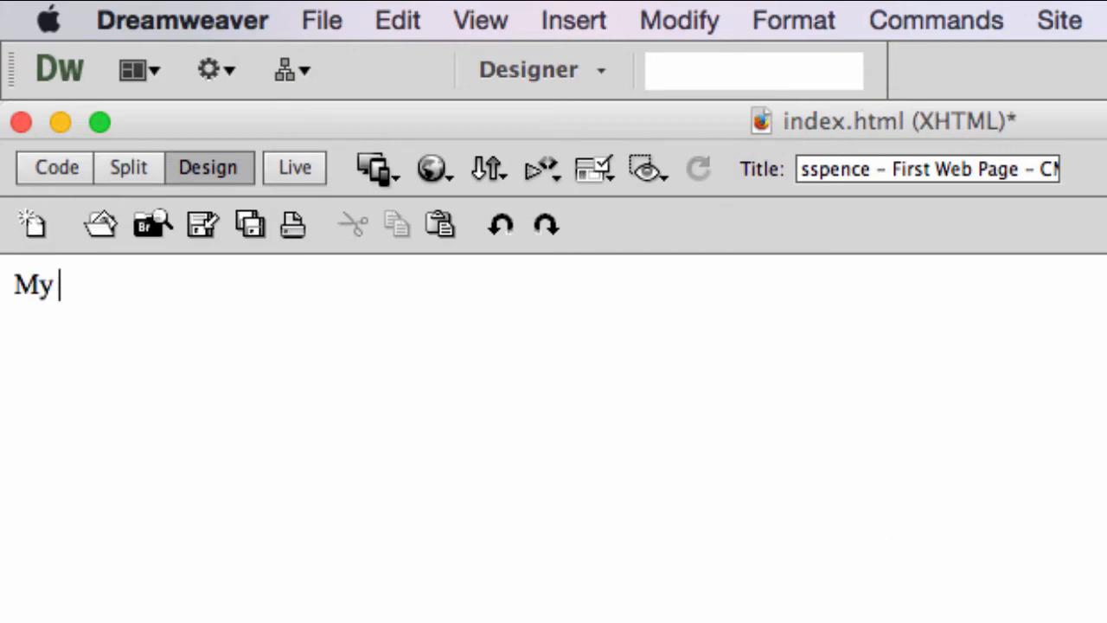
pyautogui.write(' Fisrt')
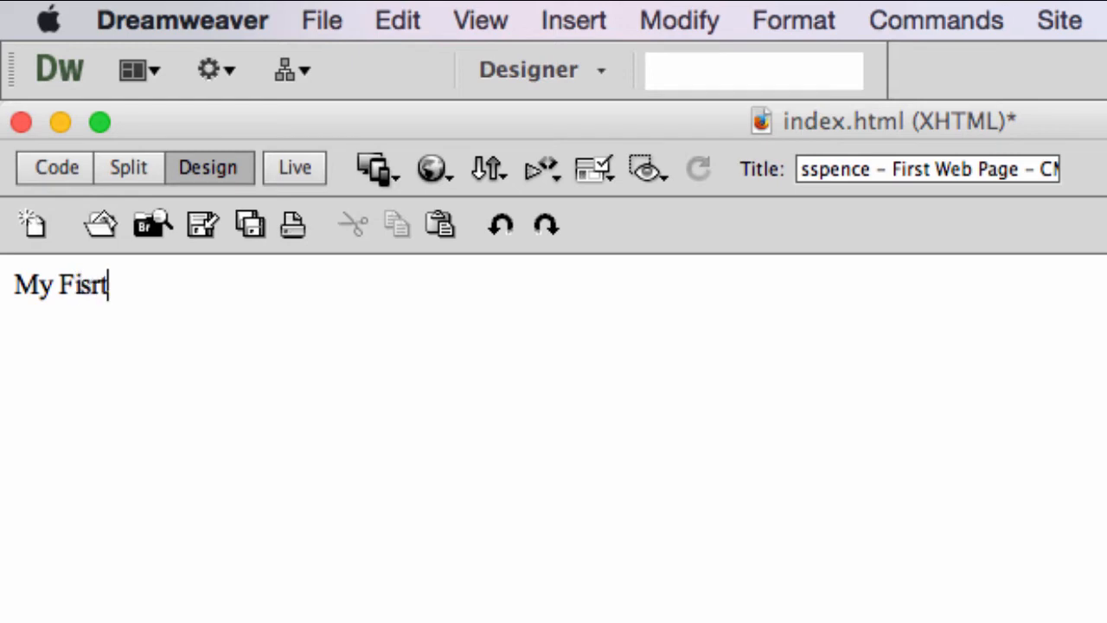
pyautogui.press('BackSpace')
pyautogui.write('s')
pyautogui.press('BackSpace')
pyautogui.press('BackSpace')
pyautogui.press('BackSpace')
pyautogui.write('rst Web Page')
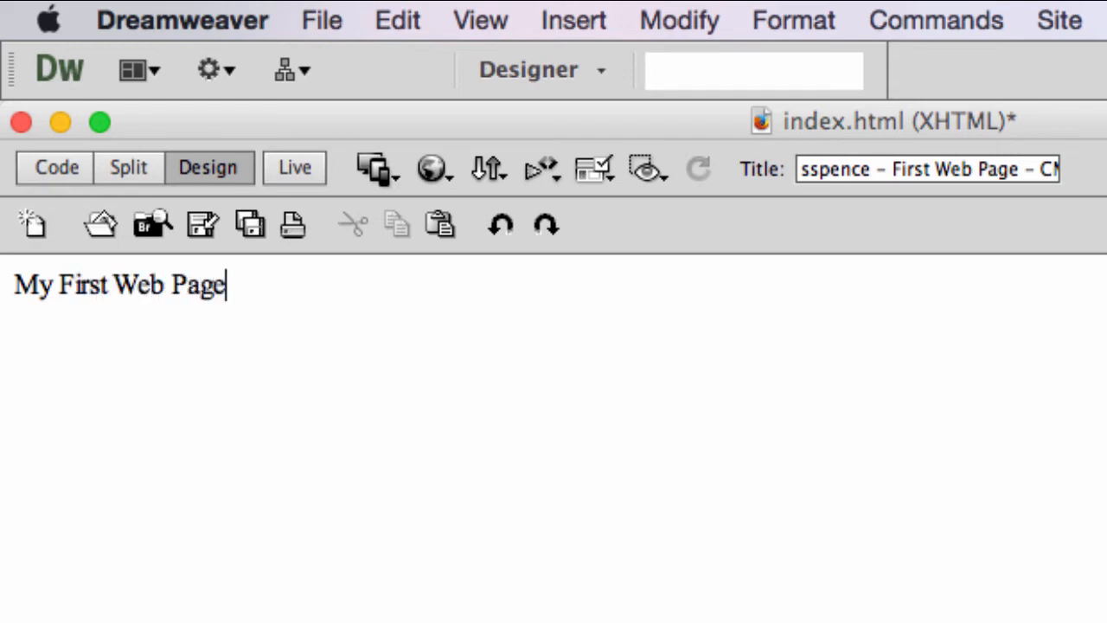
# Start a new paragraph below the first line with "This is the first page that I created for CMS 3710,".
pyautogui.press('Return')
pyautogui.write('This is ')
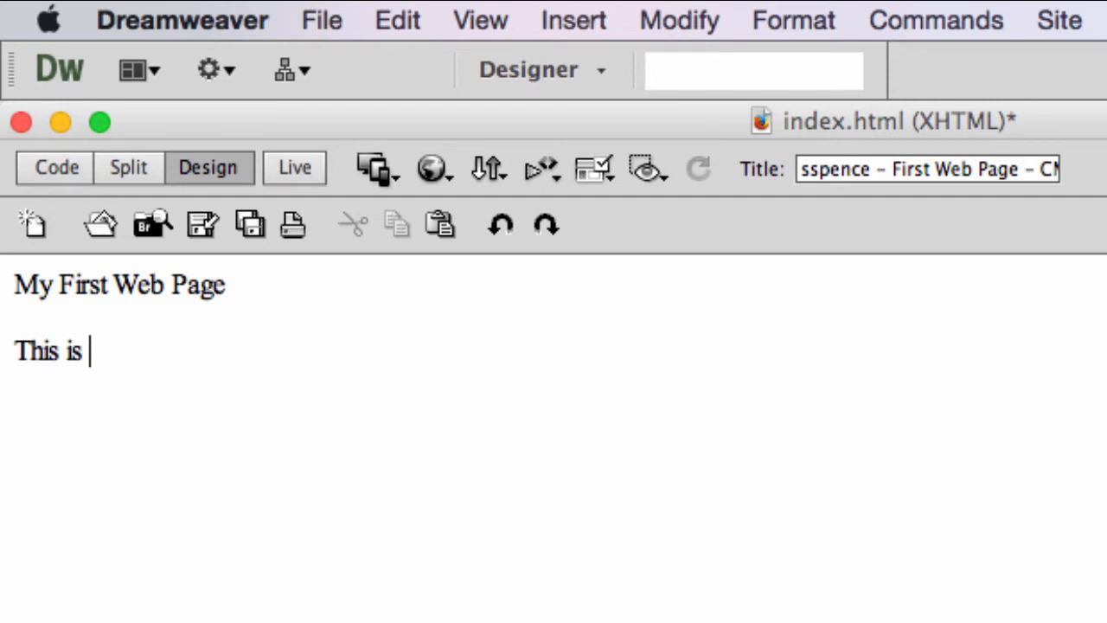
pyautogui.write('the first page t')
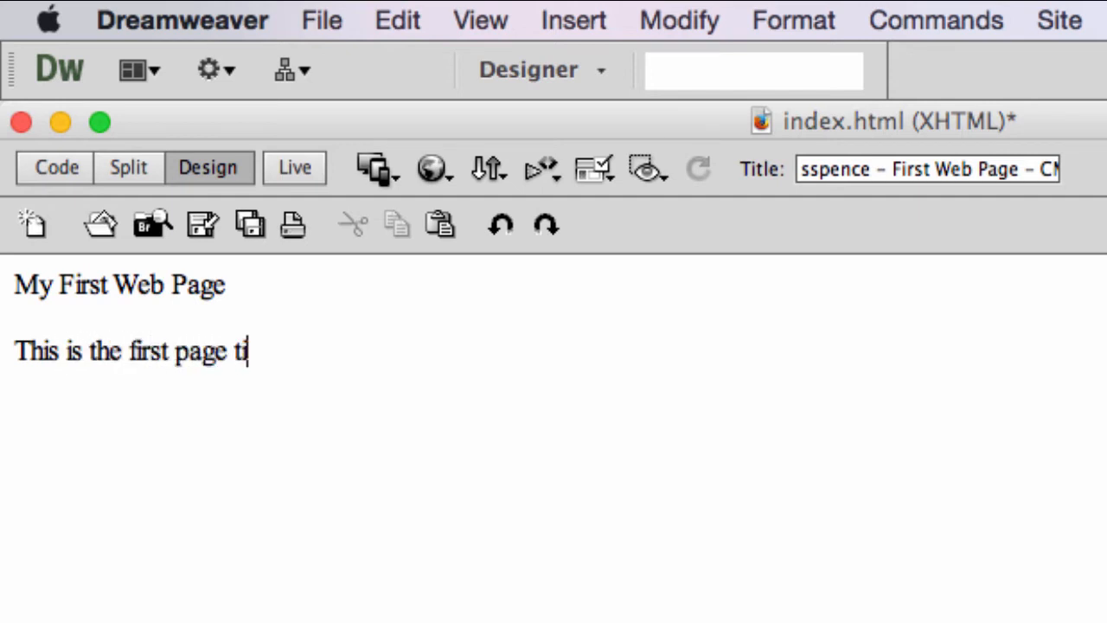
pyautogui.write('hat I creaed t')
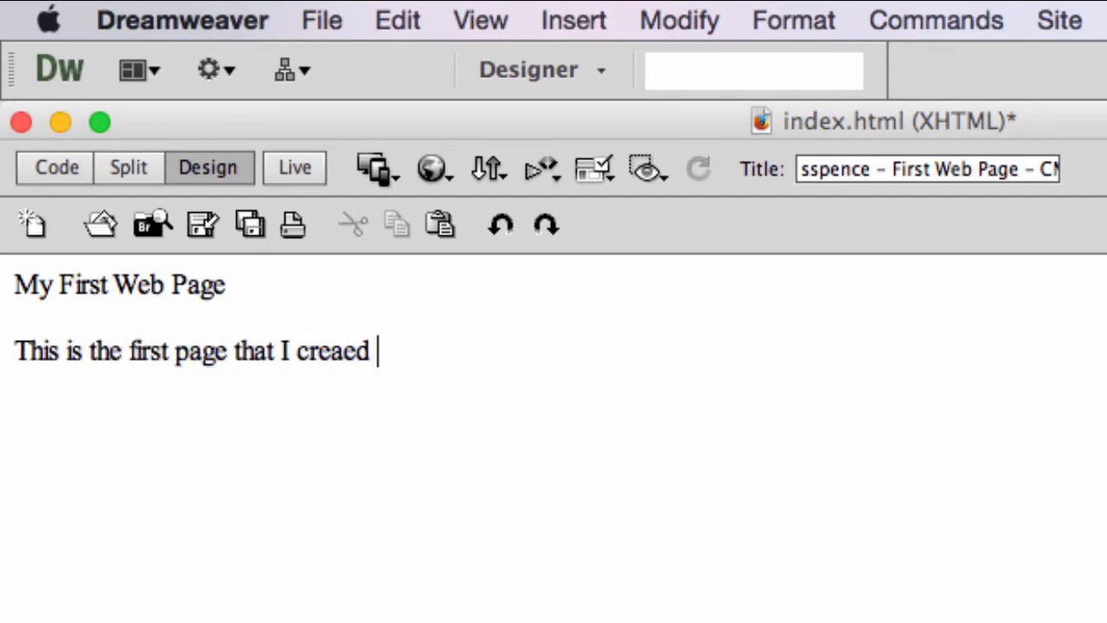
pyautogui.press('BackSpace')
pyautogui.press('BackSpace')
pyautogui.press('BackSpace')
pyautogui.press('BackSpace')
pyautogui.press('BackSpace')
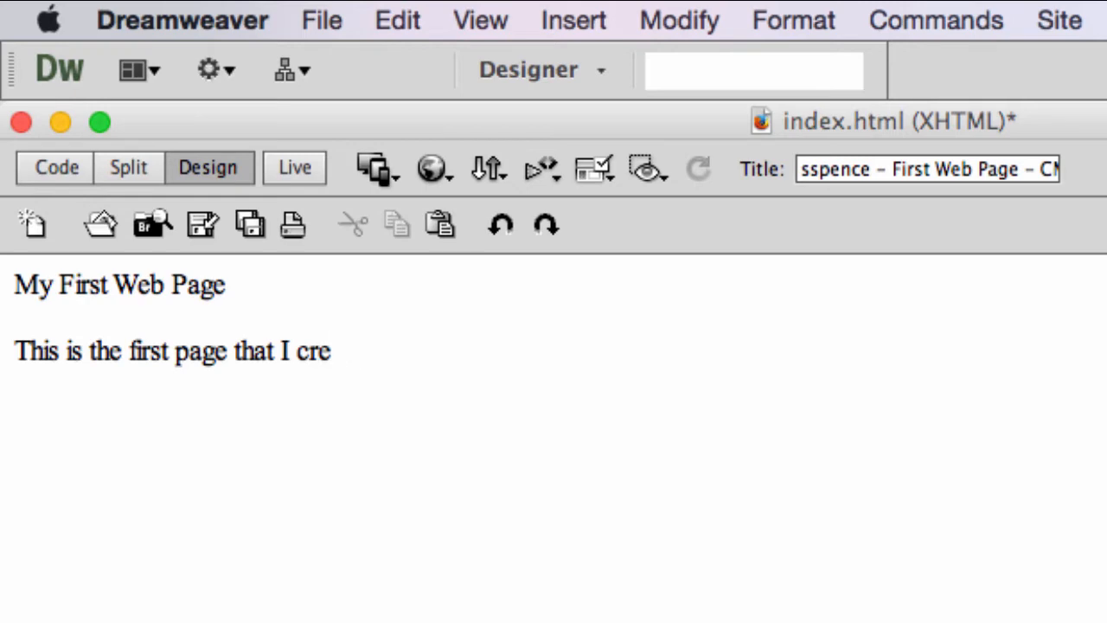
pyautogui.write('ated for CMS ')
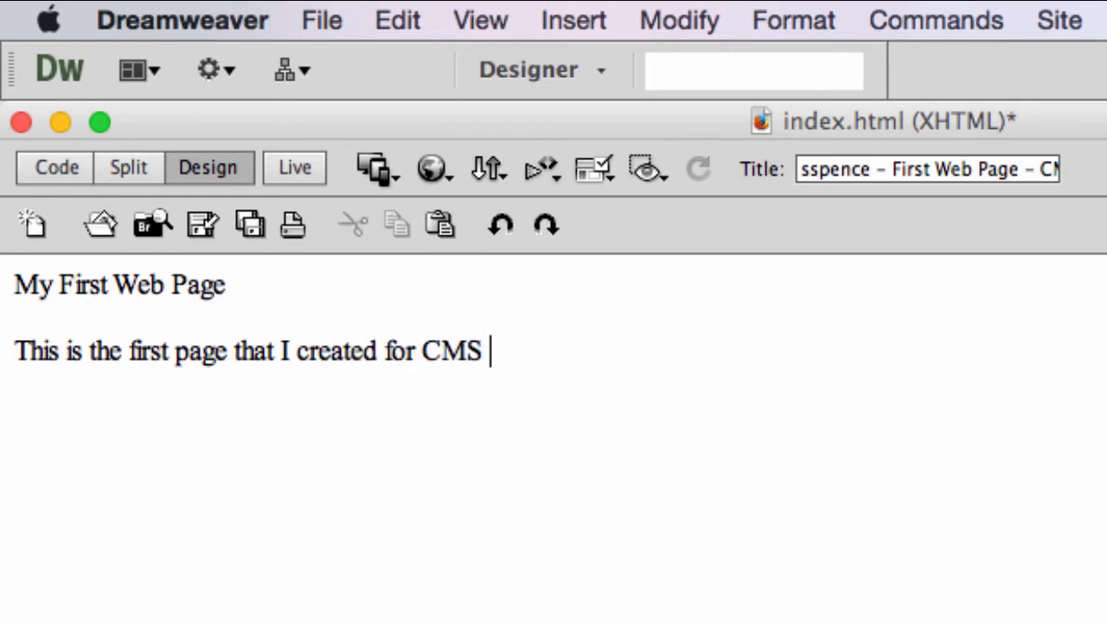
pyautogui.write('3710, c')
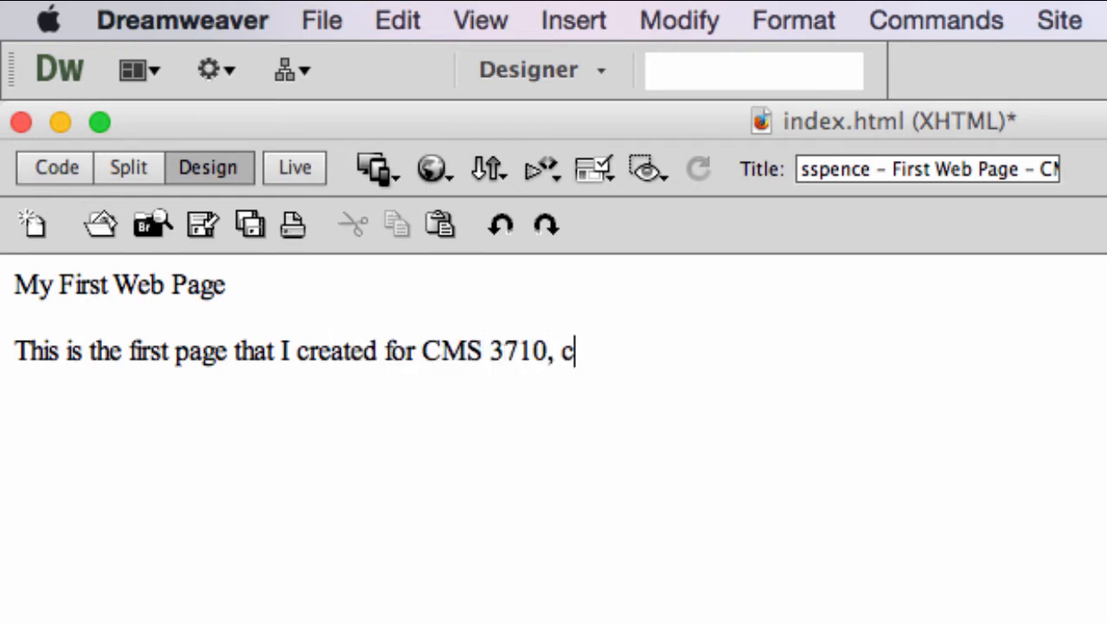
# Complete the paragraph's sentence with "a class offered at Clayton State University in Fall 2015.".
pyautogui.press('BackSpace')
pyautogui.write('a class o')
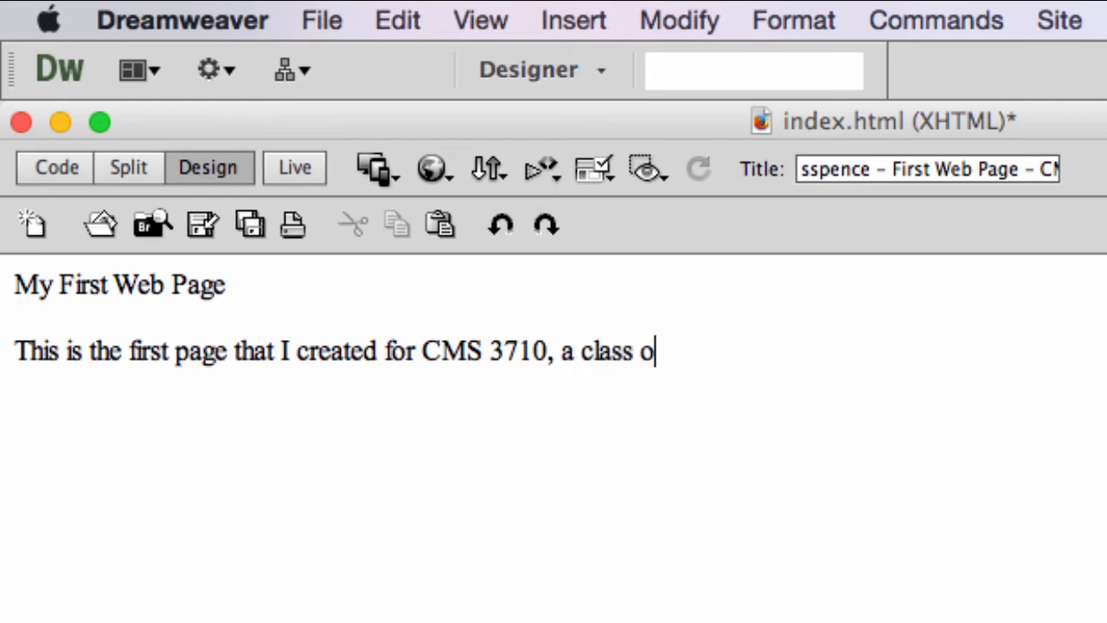
pyautogui.write('ffered at C')
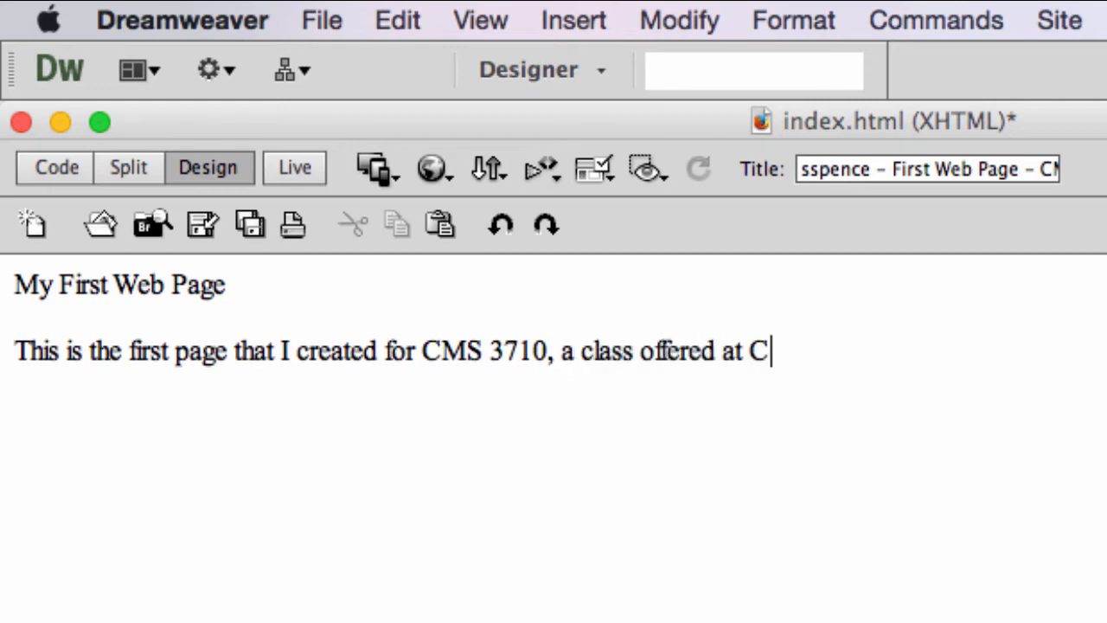
pyautogui.write('layton State U')
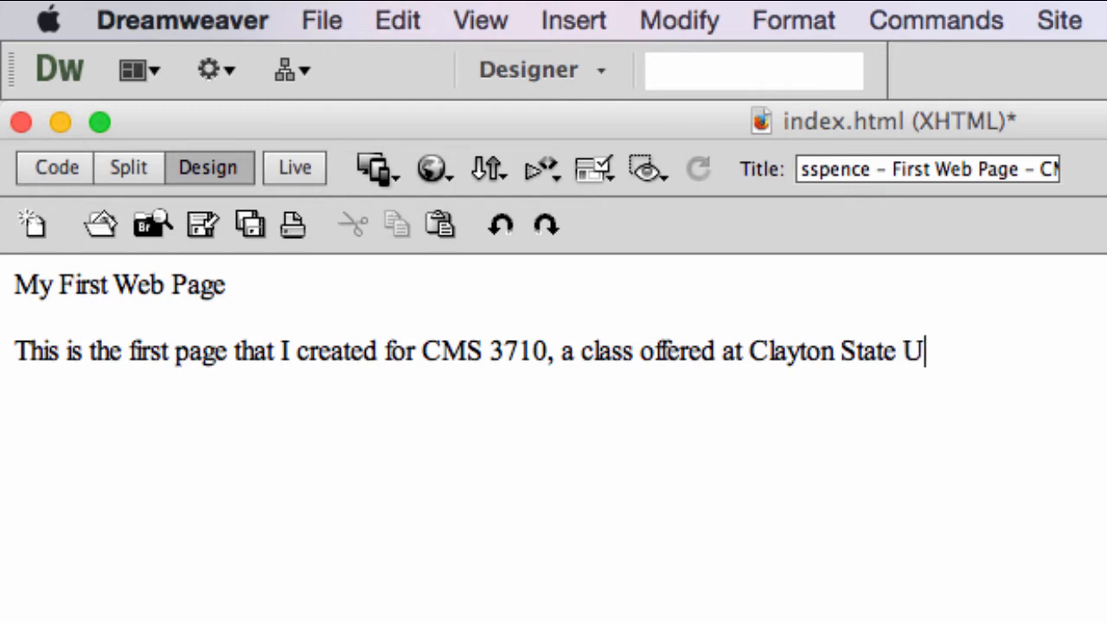
pyautogui.write('niveristy')
pyautogui.press('BackSpace')
pyautogui.press('BackSpace')
pyautogui.press('BackSpace')
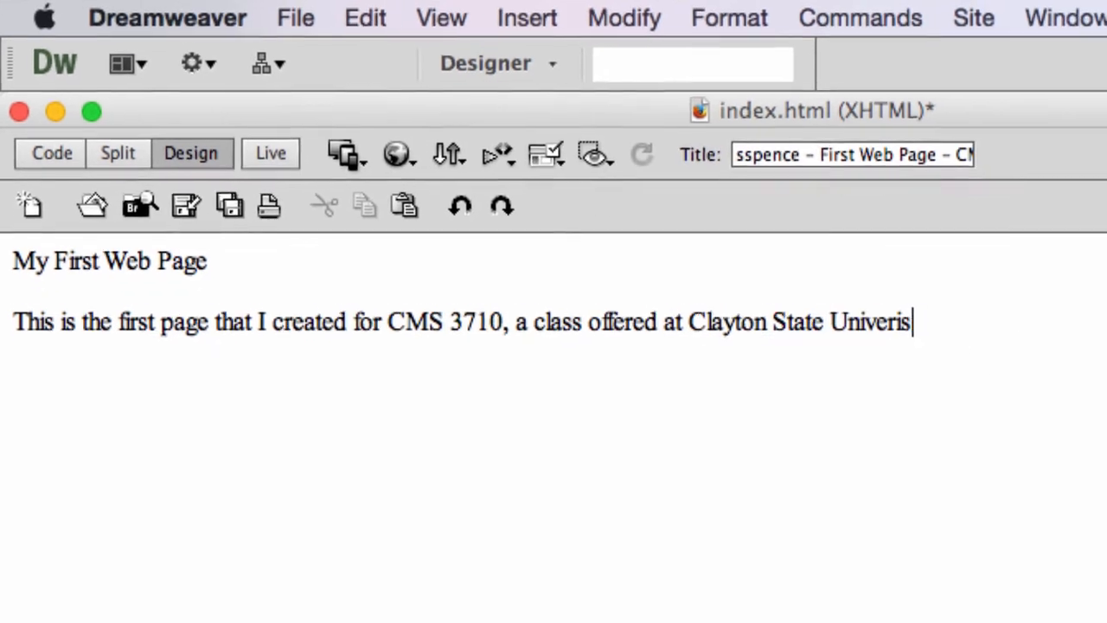
pyautogui.press('BackSpace')
pyautogui.press('BackSpace')
pyautogui.write('sity in F')
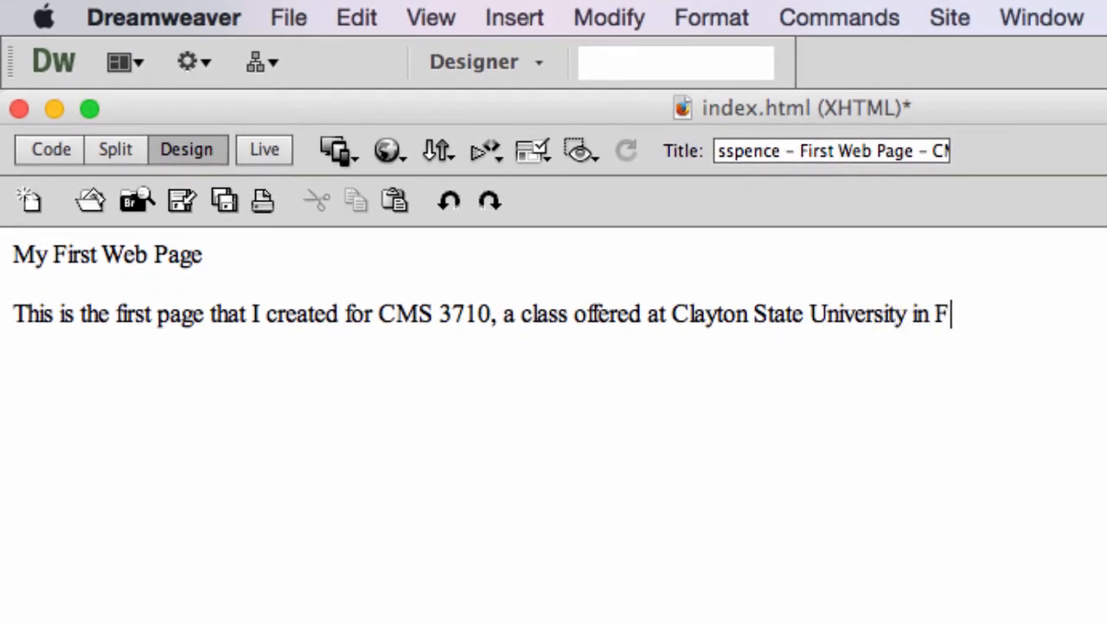
pyautogui.write('all 2015.')
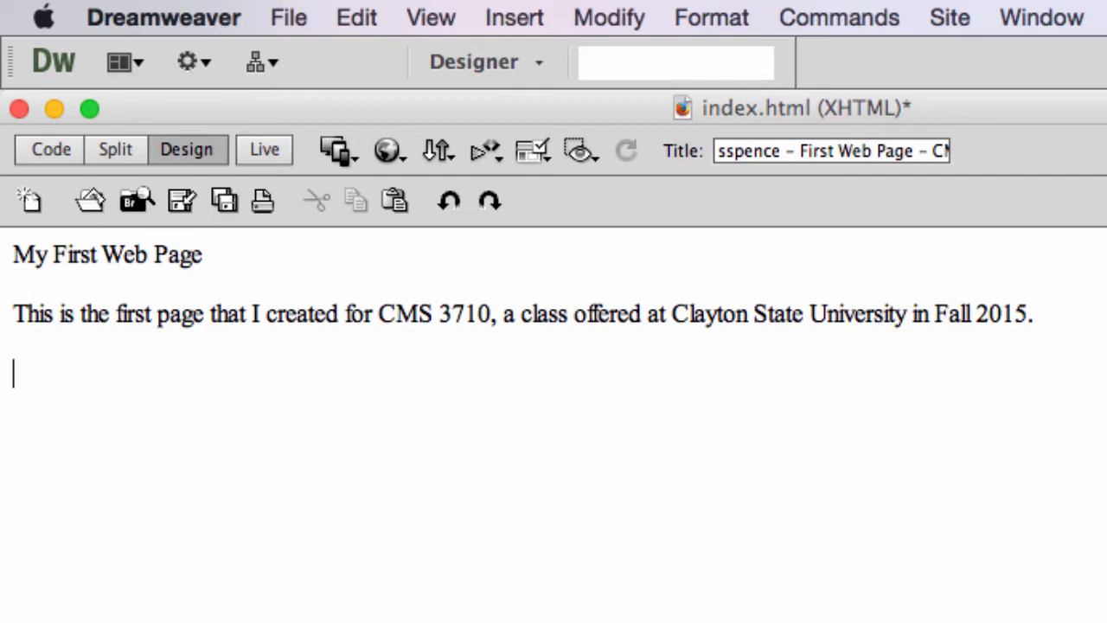
# Add three separate paragraphs below the sentence: "A student project", "CMS 3710" and "Oct. 1, 2015".
pyautogui.write('A student project')
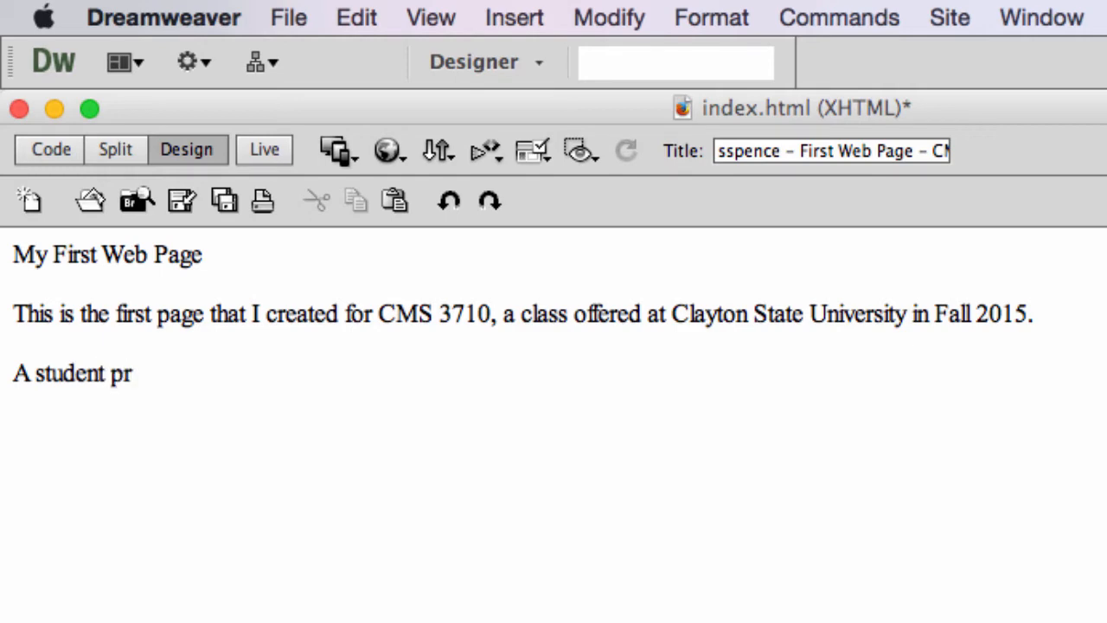
pyautogui.press('Return')
pyautogui.write('CMS 3710')
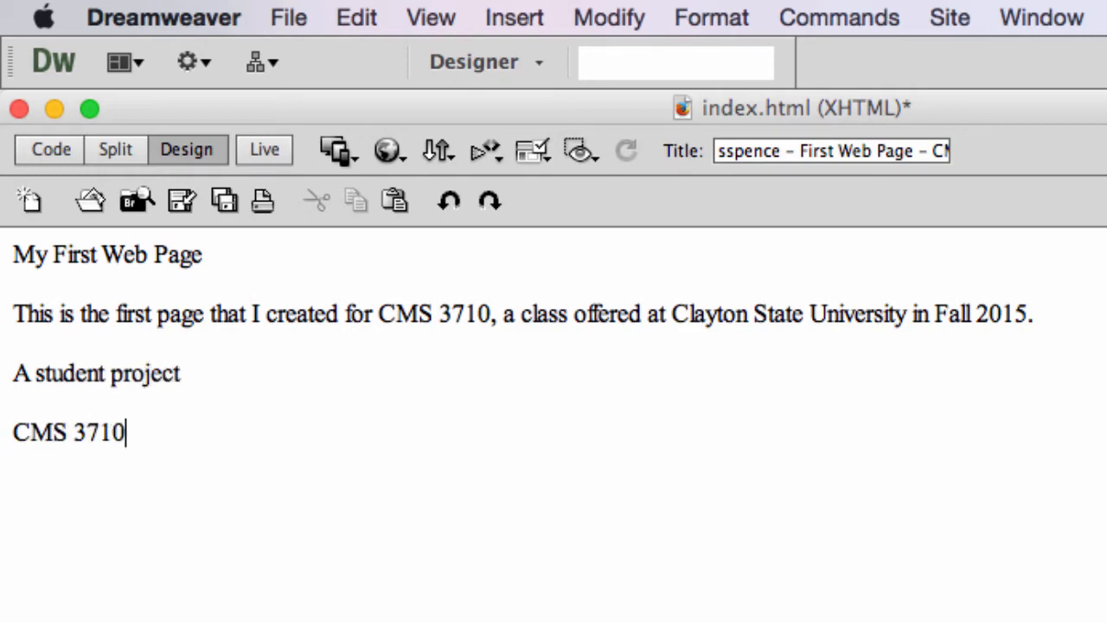
pyautogui.press('Return')
pyautogui.write('Oct. 1,')
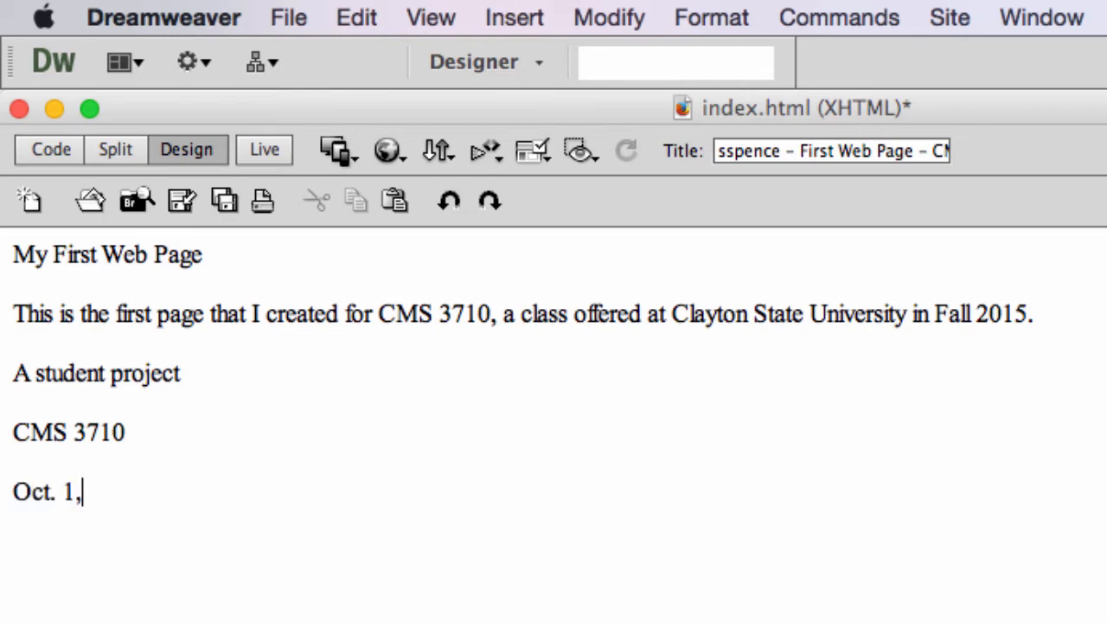
pyautogui.write(' 2015')
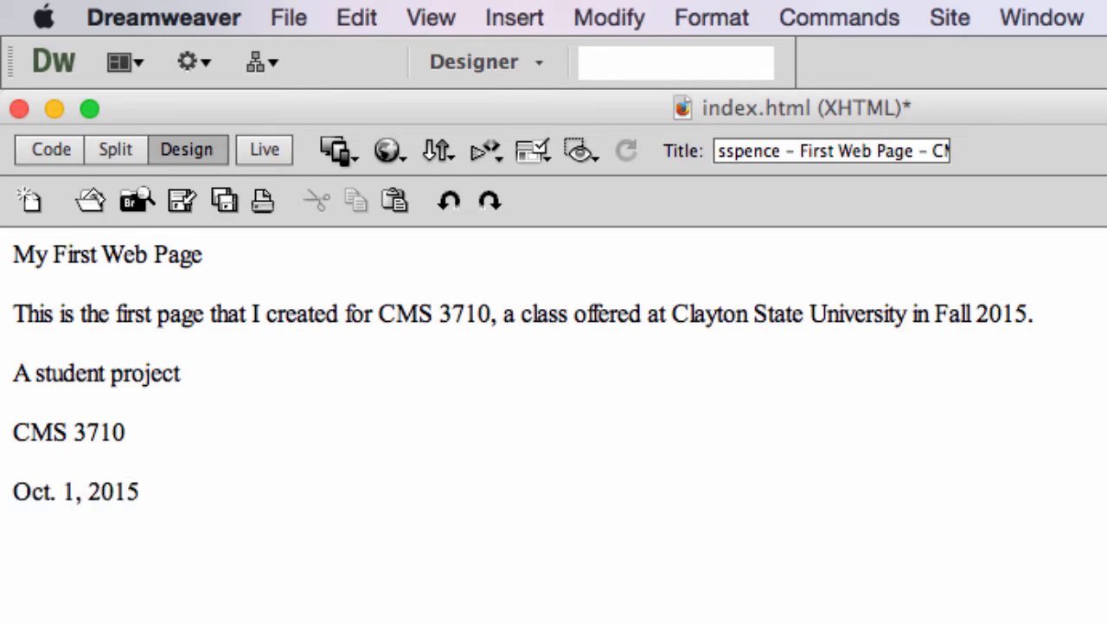
# Save index.html with its new body text.
pyautogui.click(670, 454)
pyautogui.click(289, 17)
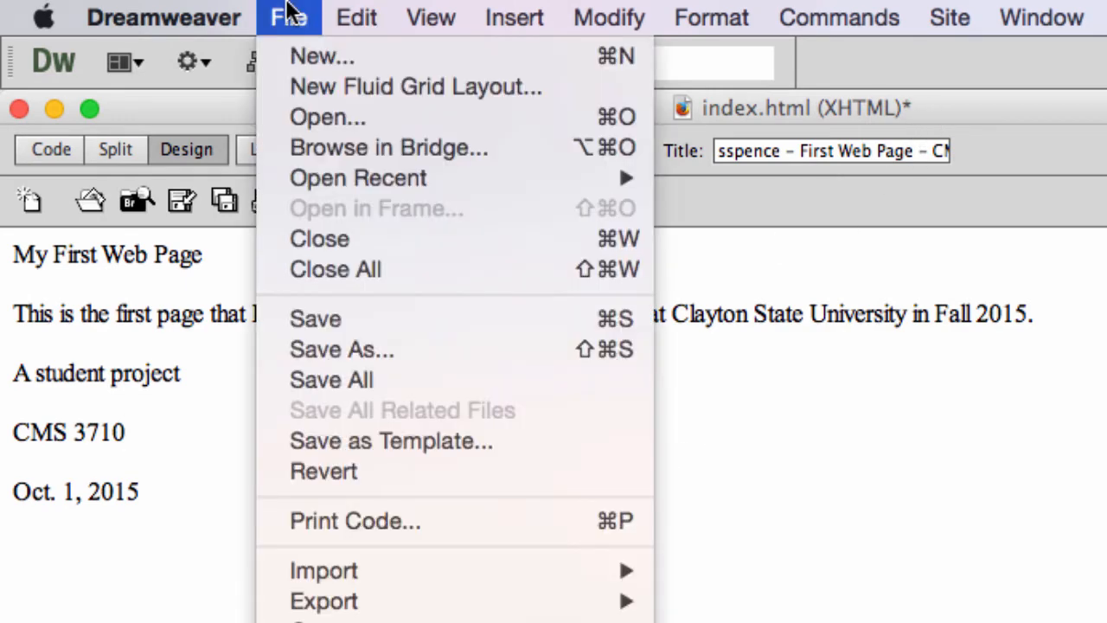
pyautogui.click(363, 324)
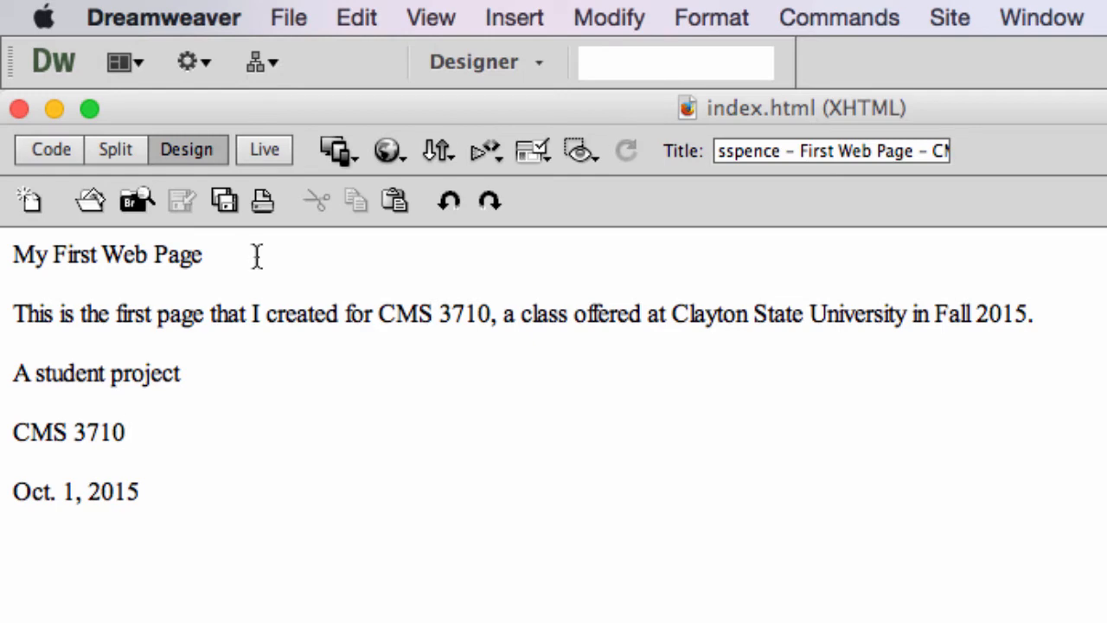
# Inspect the paragraph tags around "My First Web Page" in the page's code and return to Design view.
pyautogui.click(49, 149)
pyautogui.moveTo(136, 454); pyautogui.dragTo(563, 462)
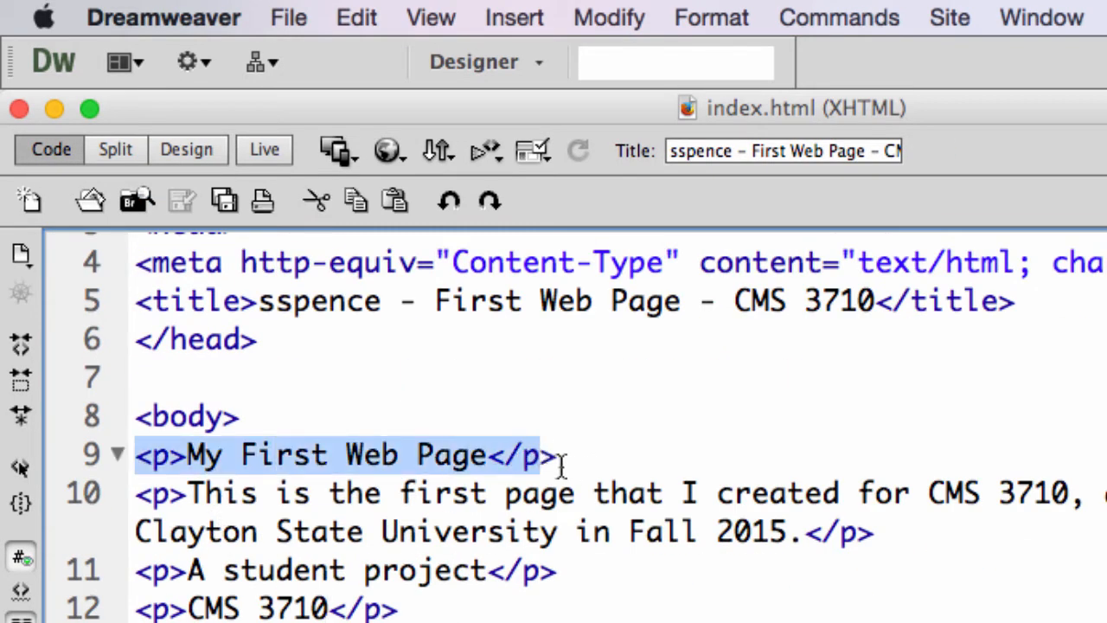
pyautogui.click(479, 448)
pyautogui.moveTo(479, 452); pyautogui.dragTo(95, 458)
pyautogui.click(195, 147)
pyautogui.click(415, 504)
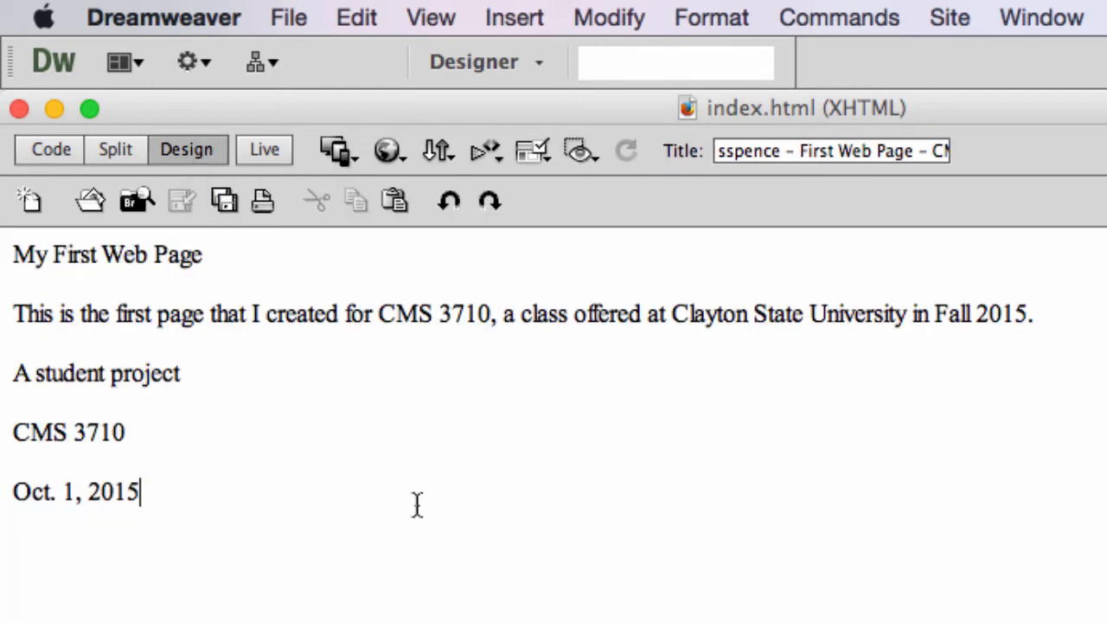
# Format the first line, "My First Web Page", as Heading 1.
pyautogui.click(127, 254)
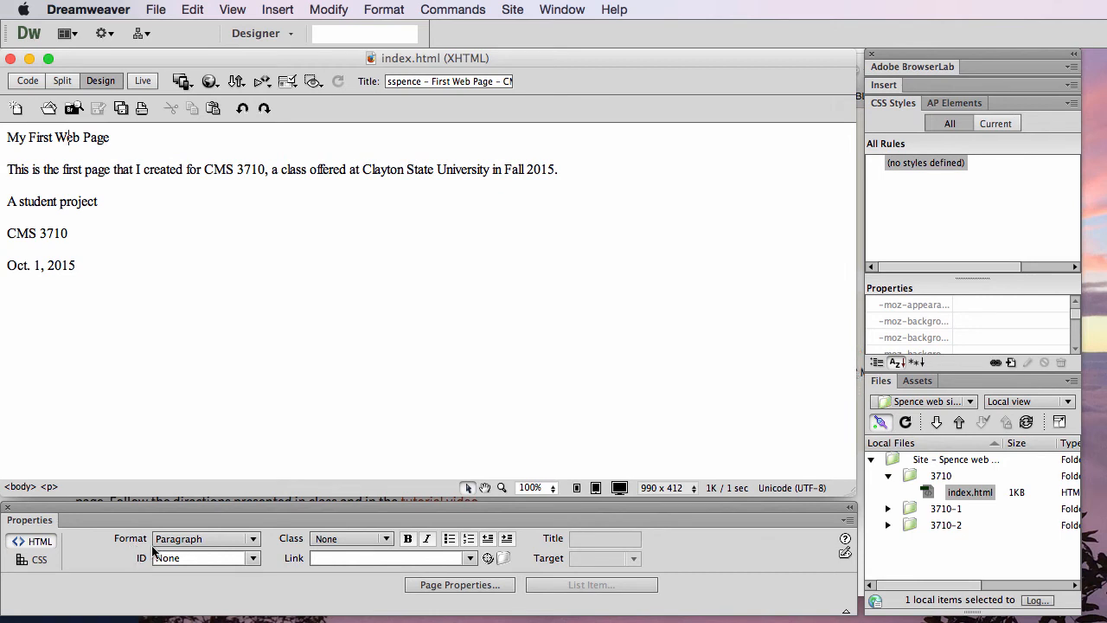
pyautogui.click(246, 539)
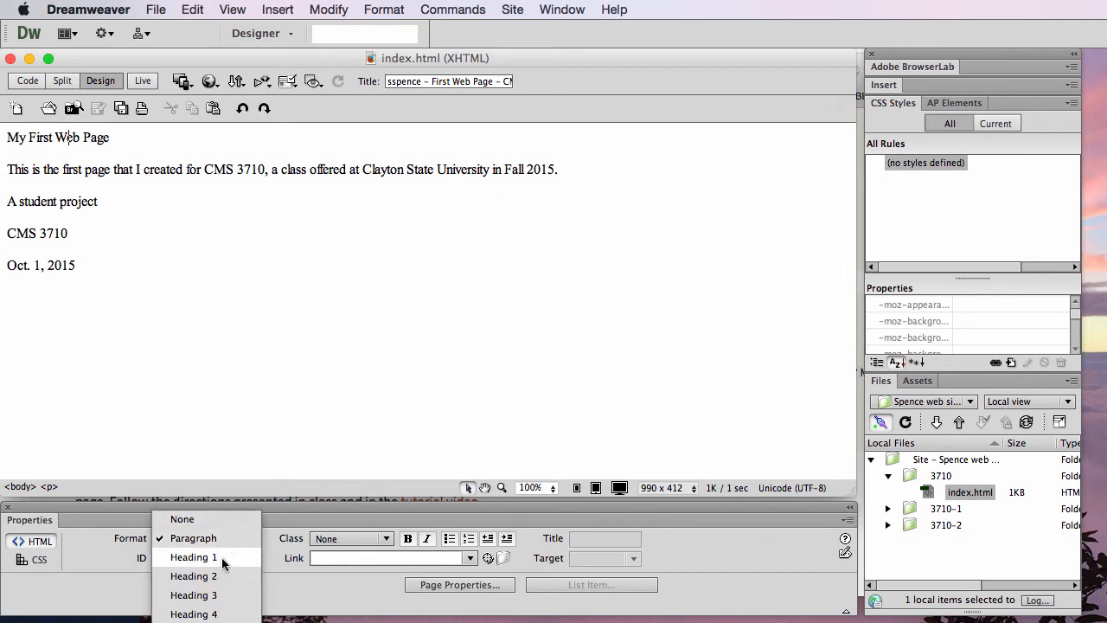
pyautogui.click(222, 557)
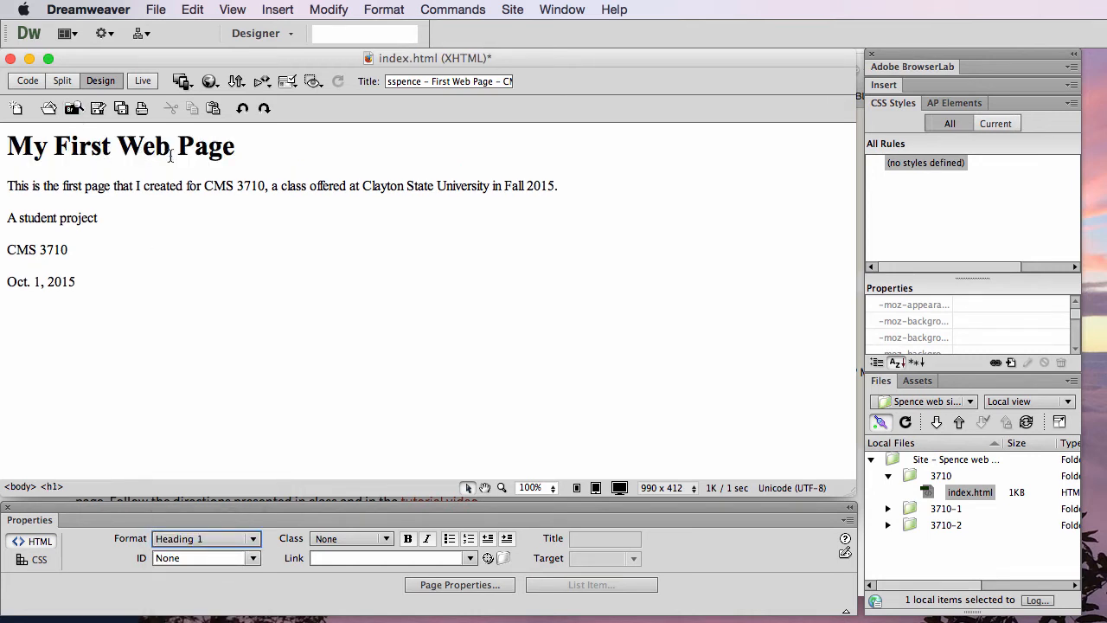
pyautogui.click(206, 540)
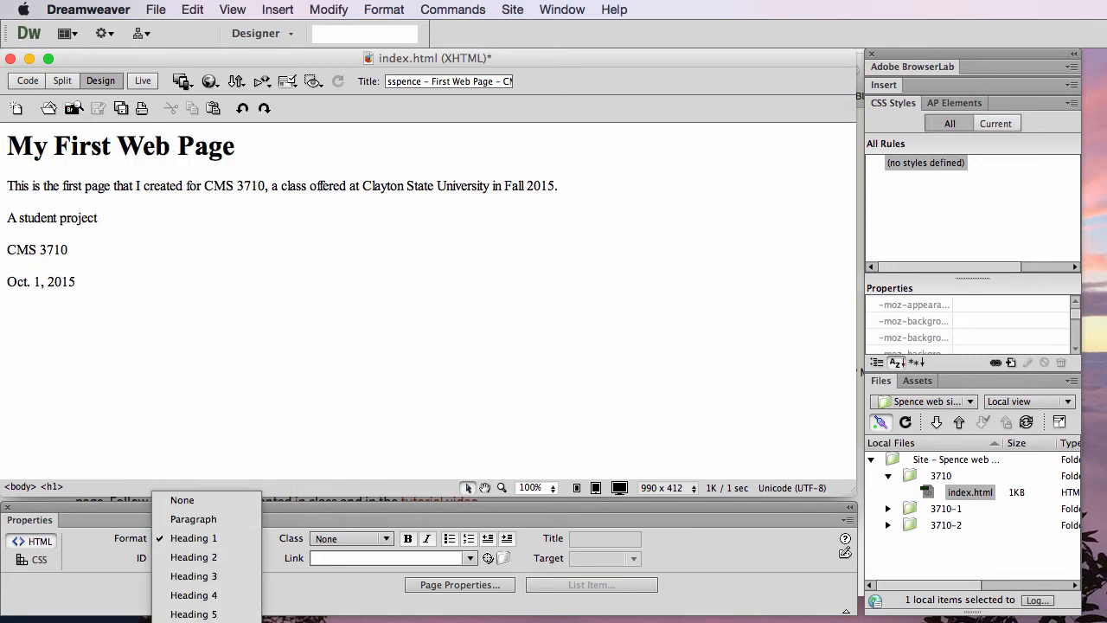
pyautogui.click(215, 537)
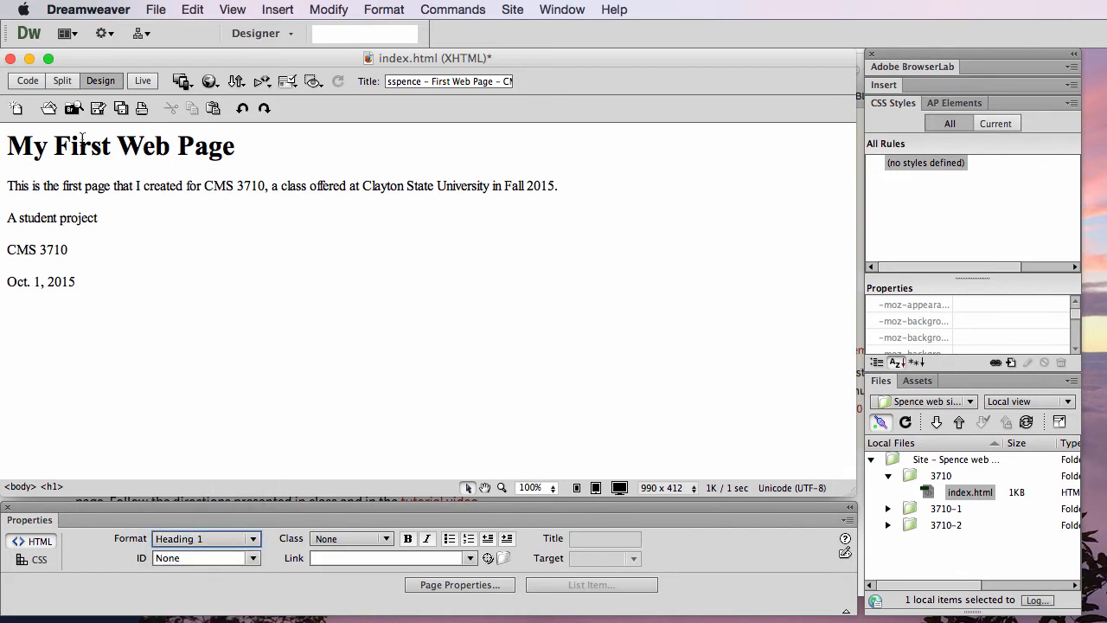
pyautogui.tripleClick(47, 151)
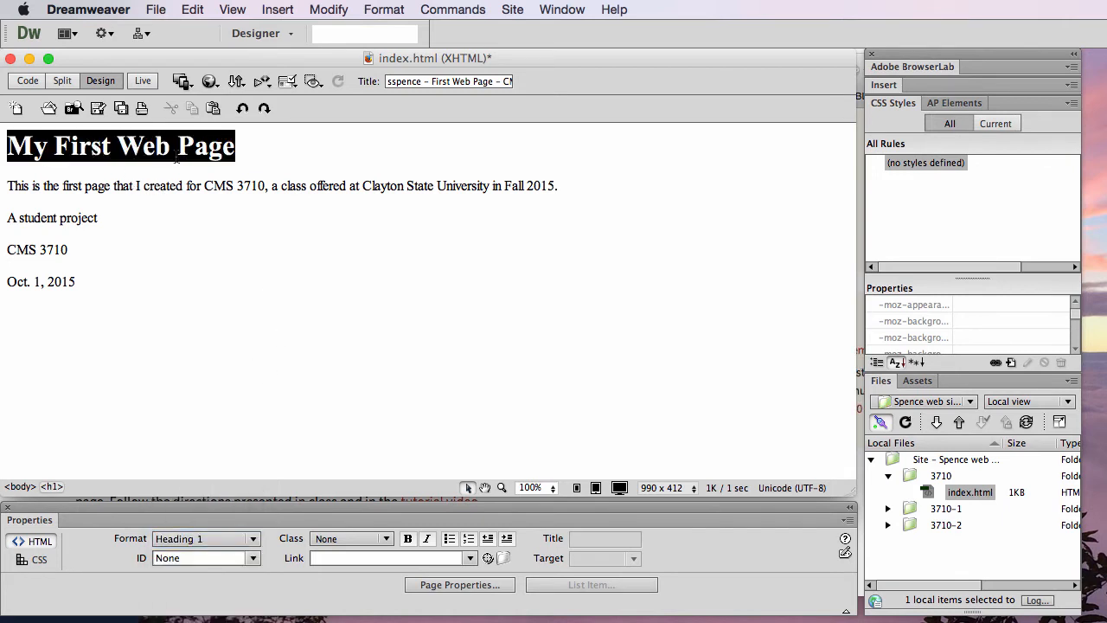
pyautogui.click(303, 236)
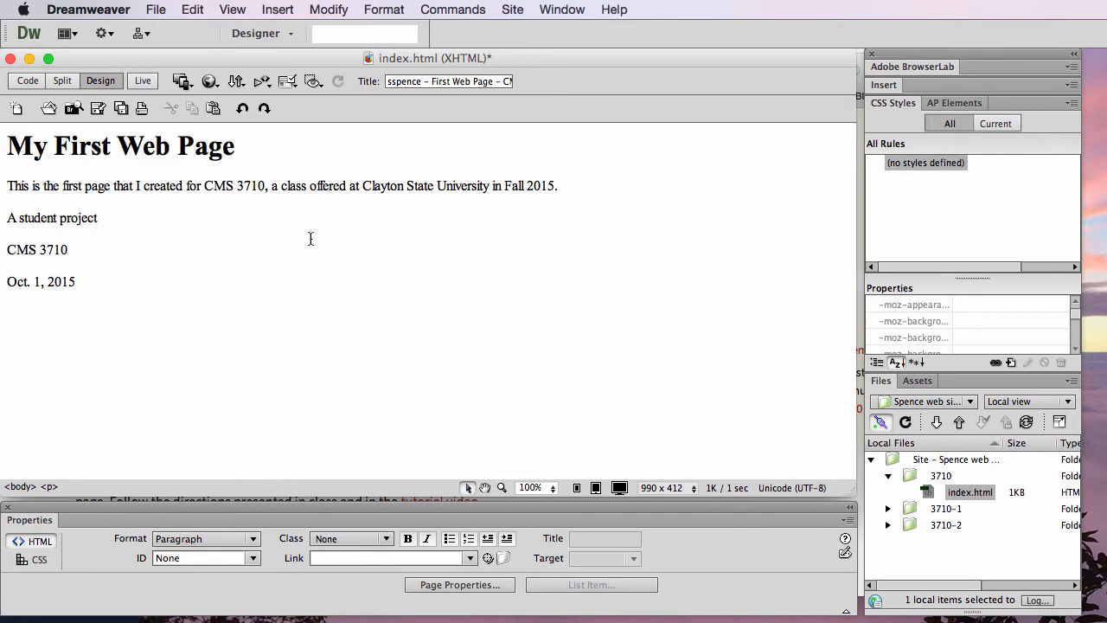
# Check the h1 tags around "My First Web Page" in the source code and return to Design view.
pyautogui.click(38, 83)
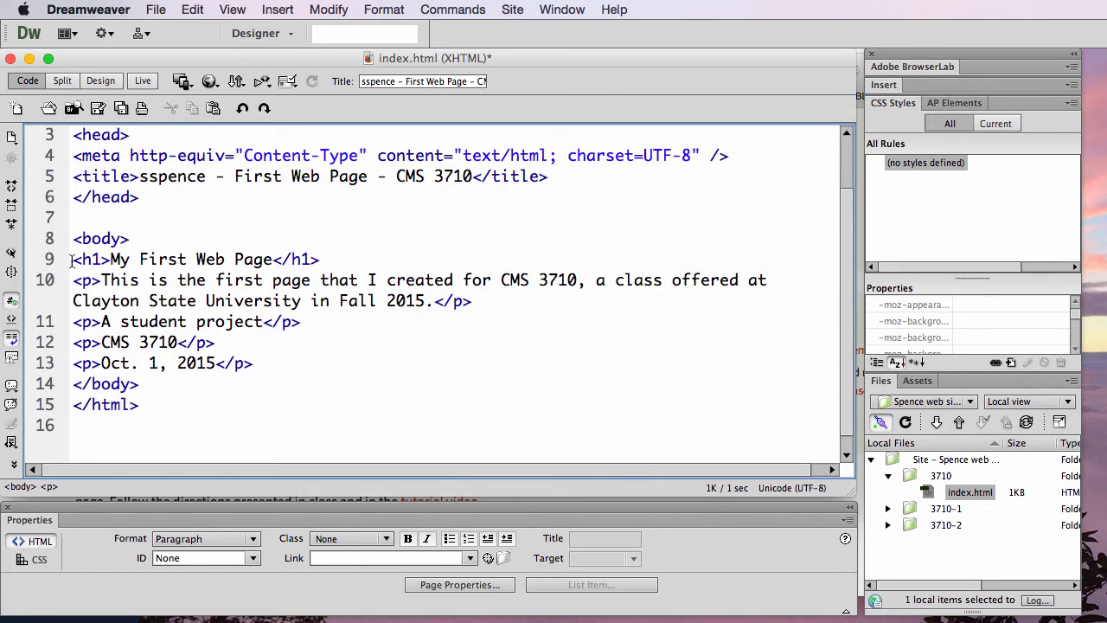
pyautogui.moveTo(72, 260); pyautogui.dragTo(320, 259)
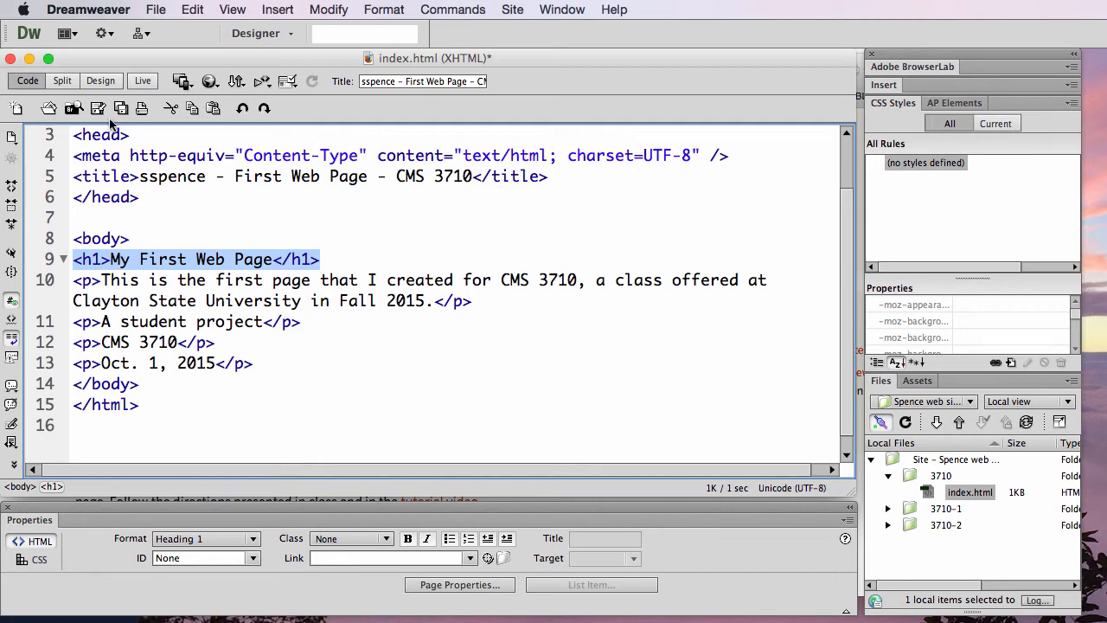
pyautogui.click(100, 80)
pyautogui.click(203, 237)
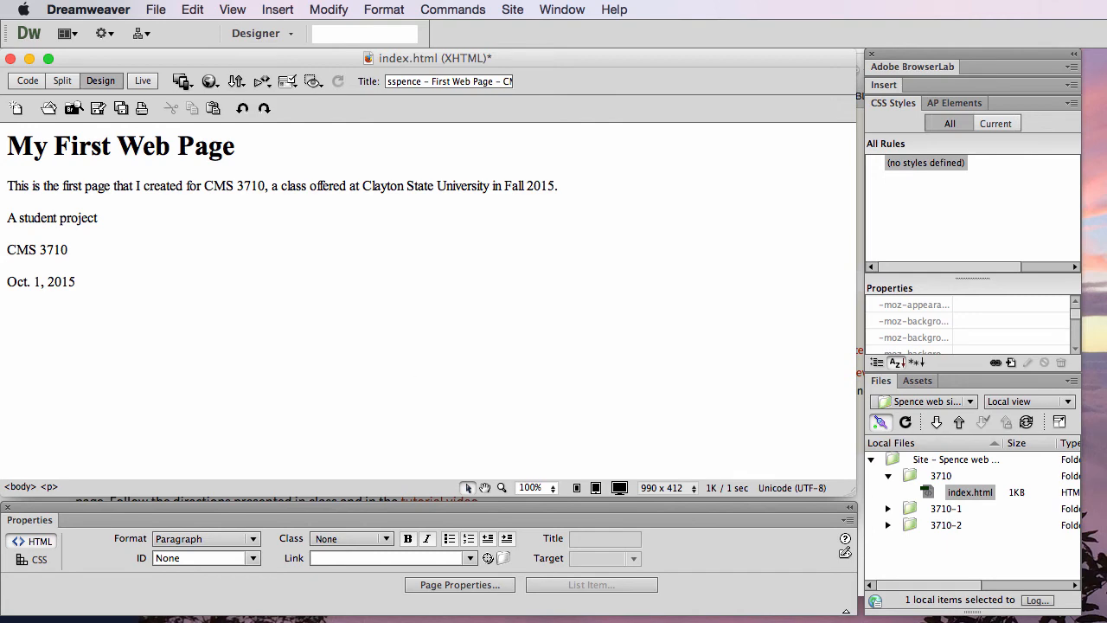
# Switch to Firefox, open the syllabus home page linked in Lab Assignment 2's instructions, and copy its web address.
pyautogui.press('super+Tab')
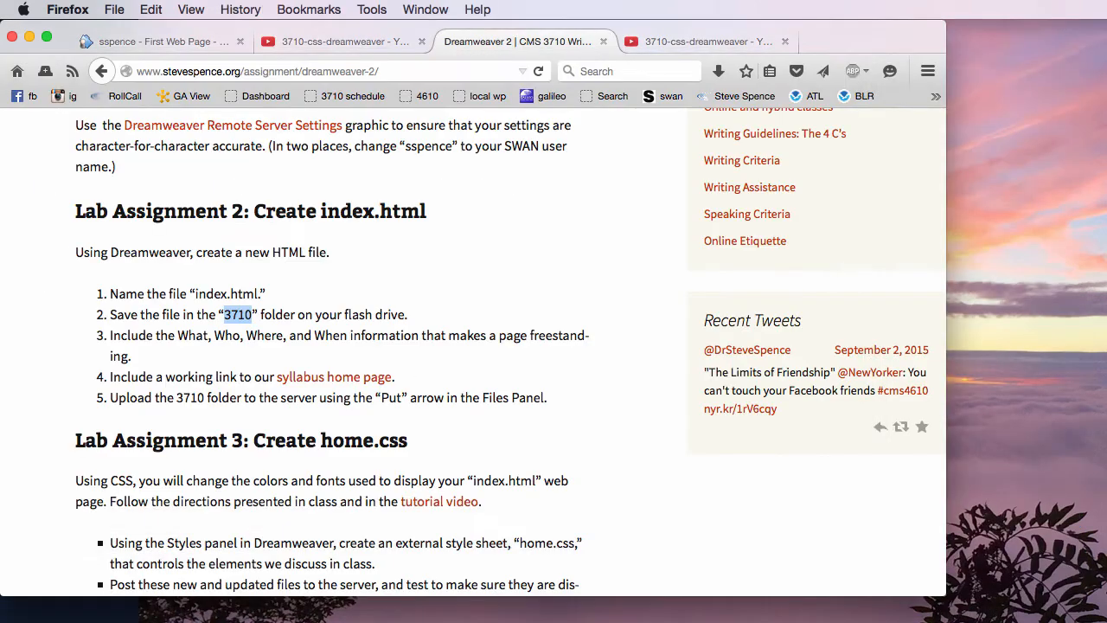
pyautogui.click(627, 503)
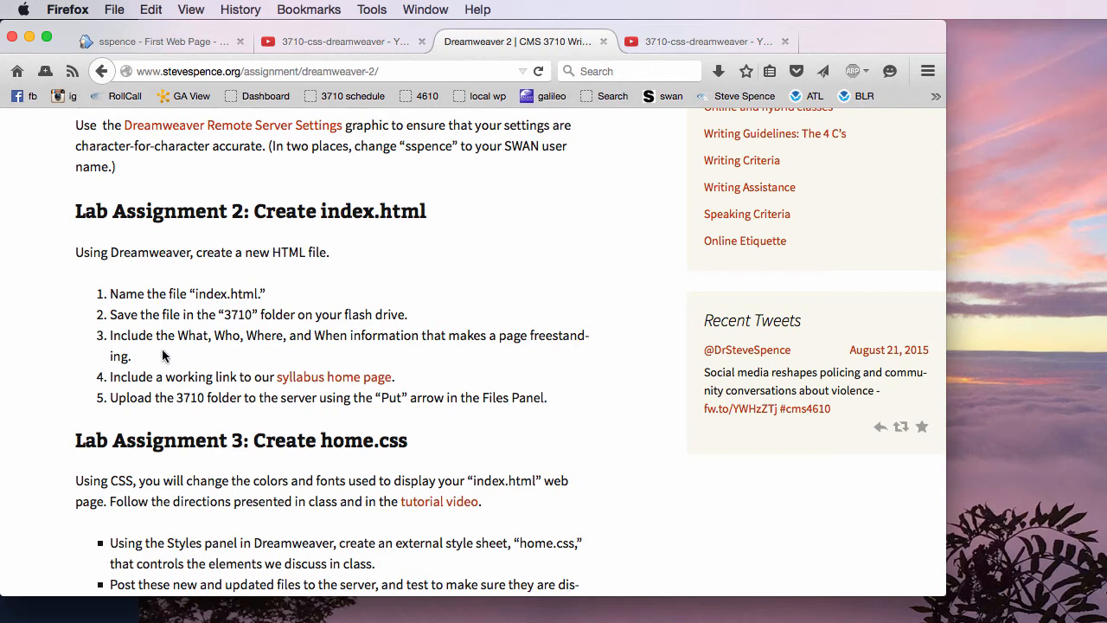
pyautogui.moveTo(129, 374); pyautogui.dragTo(415, 379)
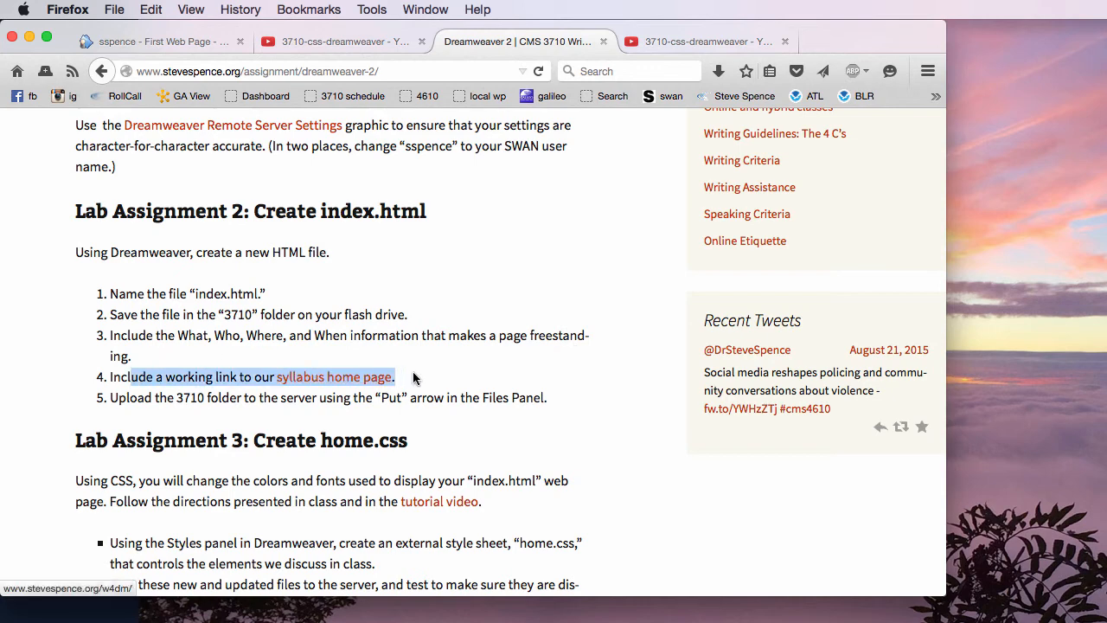
pyautogui.click(526, 372)
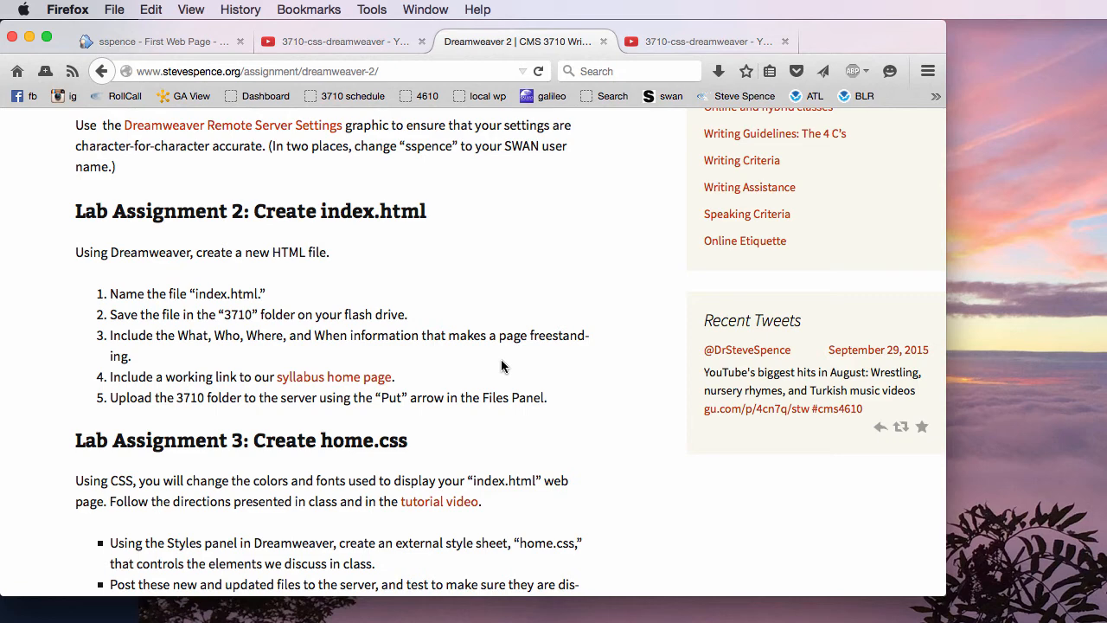
pyautogui.click(328, 378)
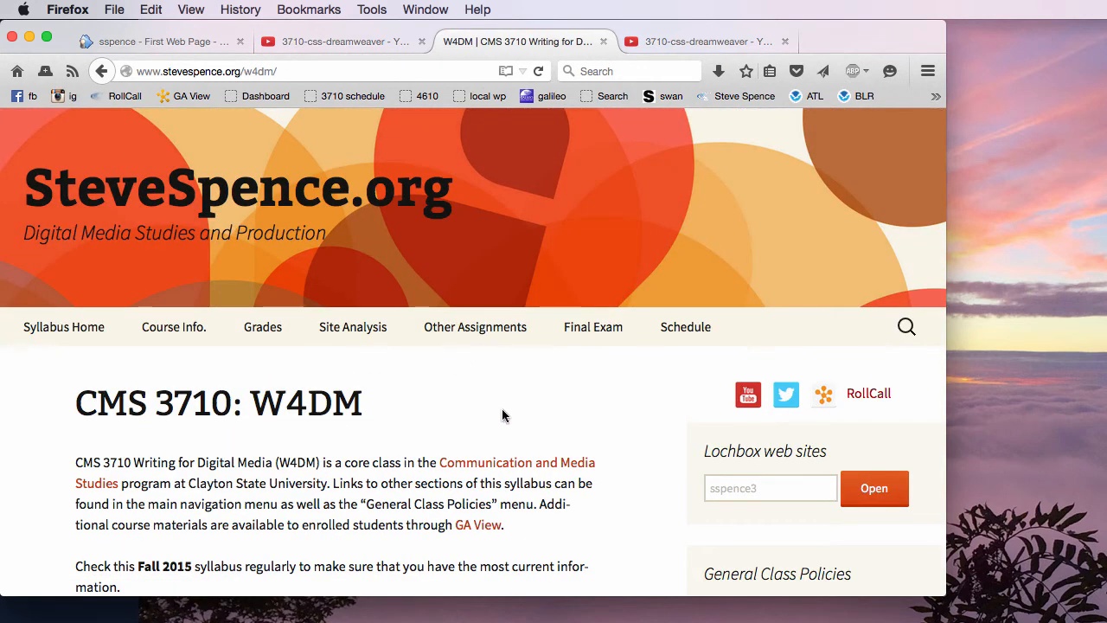
pyautogui.click(294, 71)
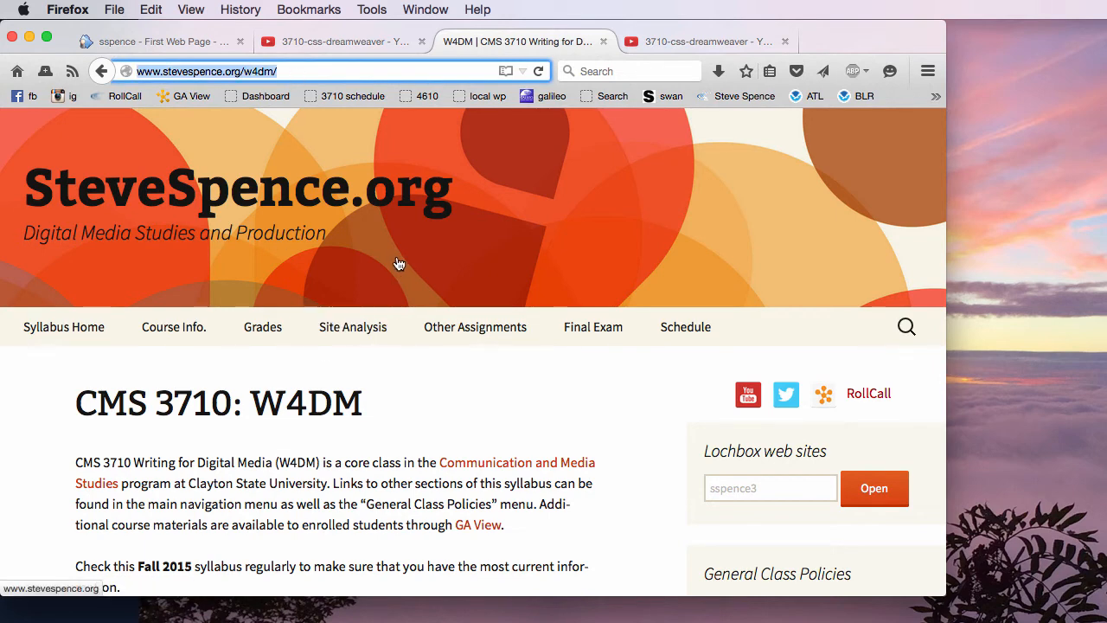
pyautogui.click(161, 11)
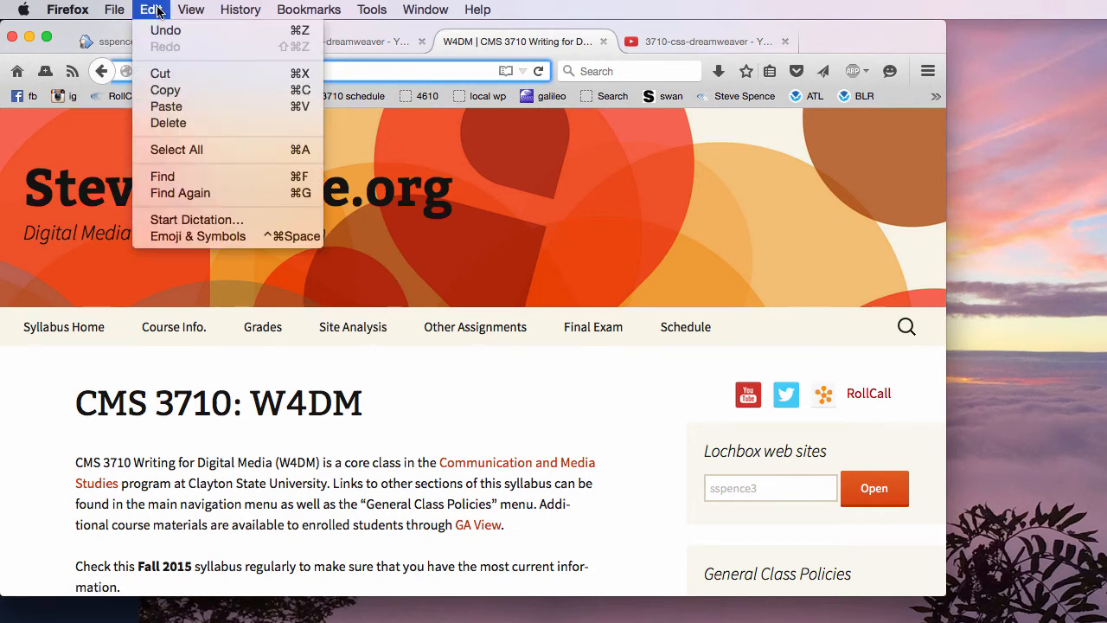
pyautogui.click(193, 90)
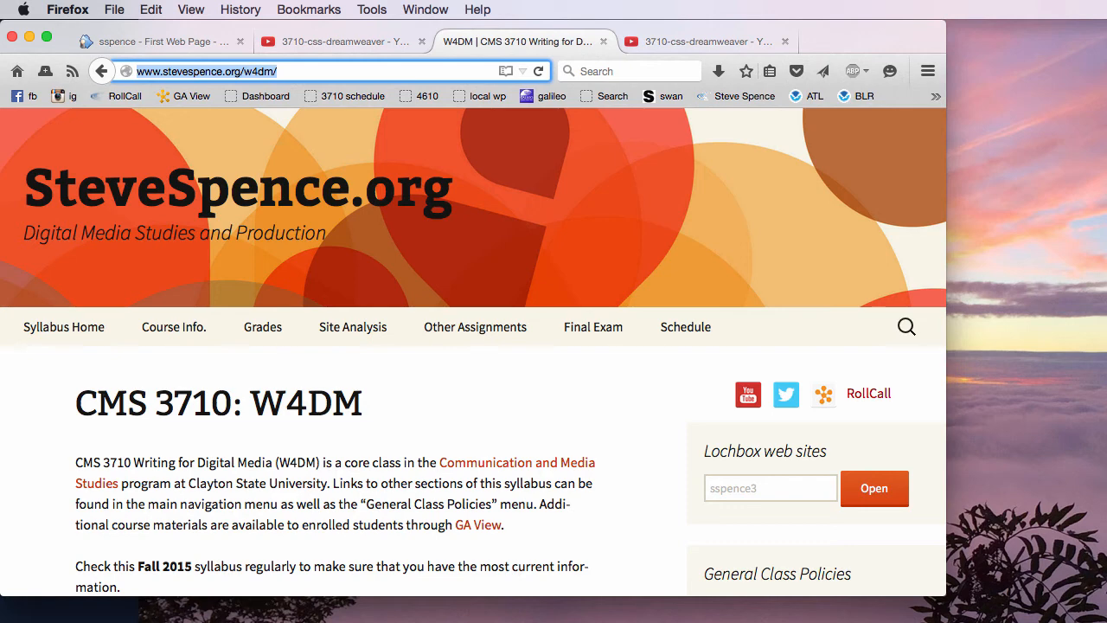
# Switch to Dreamweaver and link "CMS 3710" in the sentence below the heading to the copied syllabus address.
pyautogui.press('super+Tab')
pyautogui.click(520, 319)
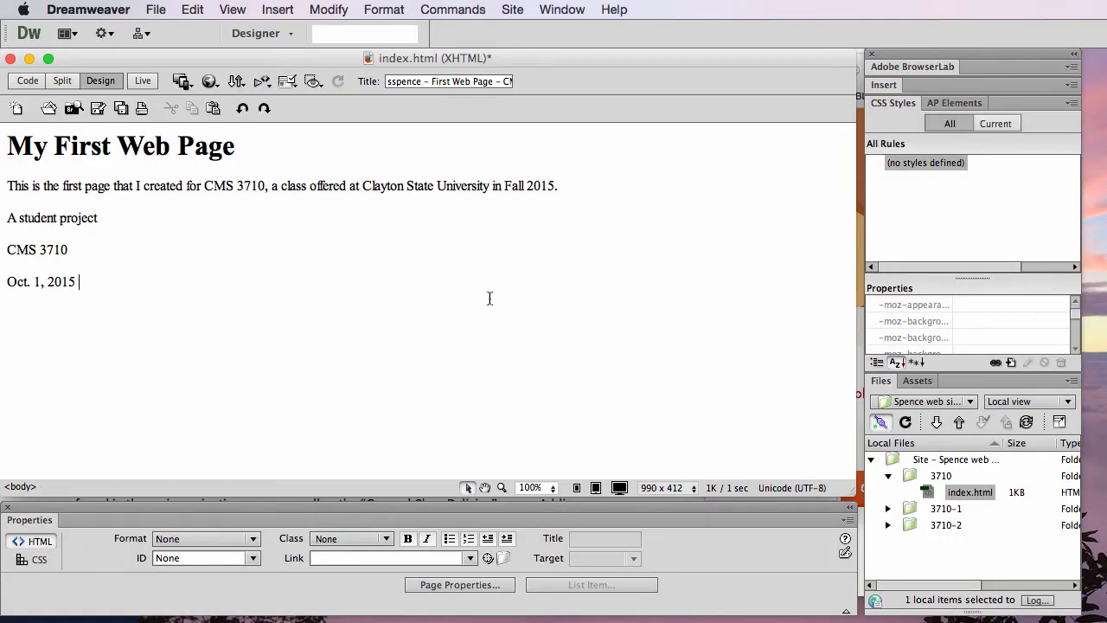
pyautogui.doubleClick(223, 187)
pyautogui.moveTo(238, 189); pyautogui.dragTo(265, 186)
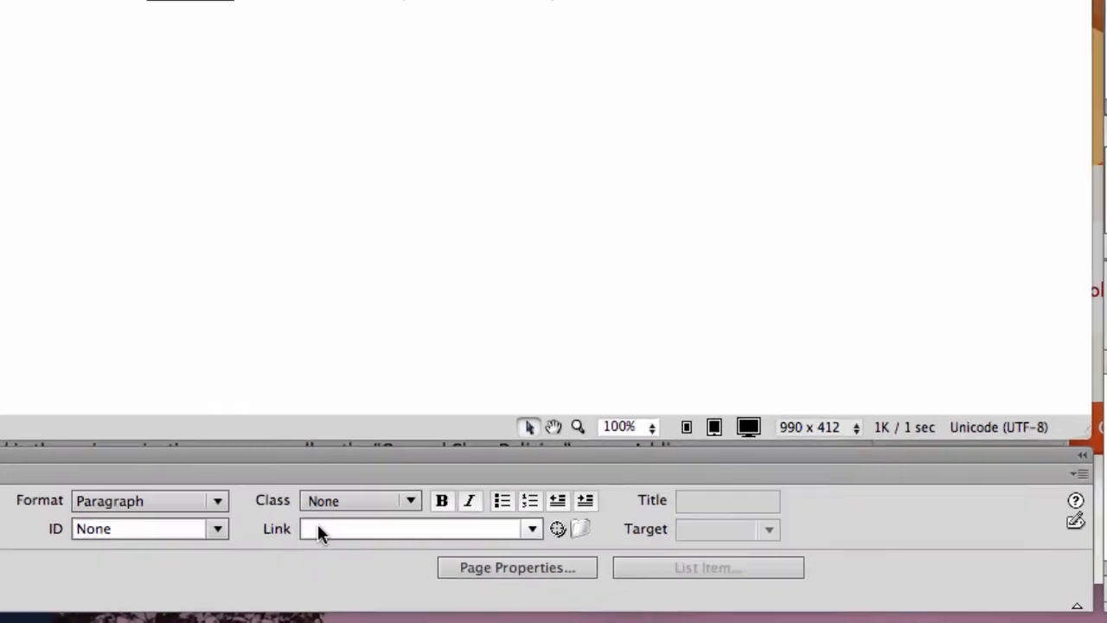
pyautogui.click(326, 558)
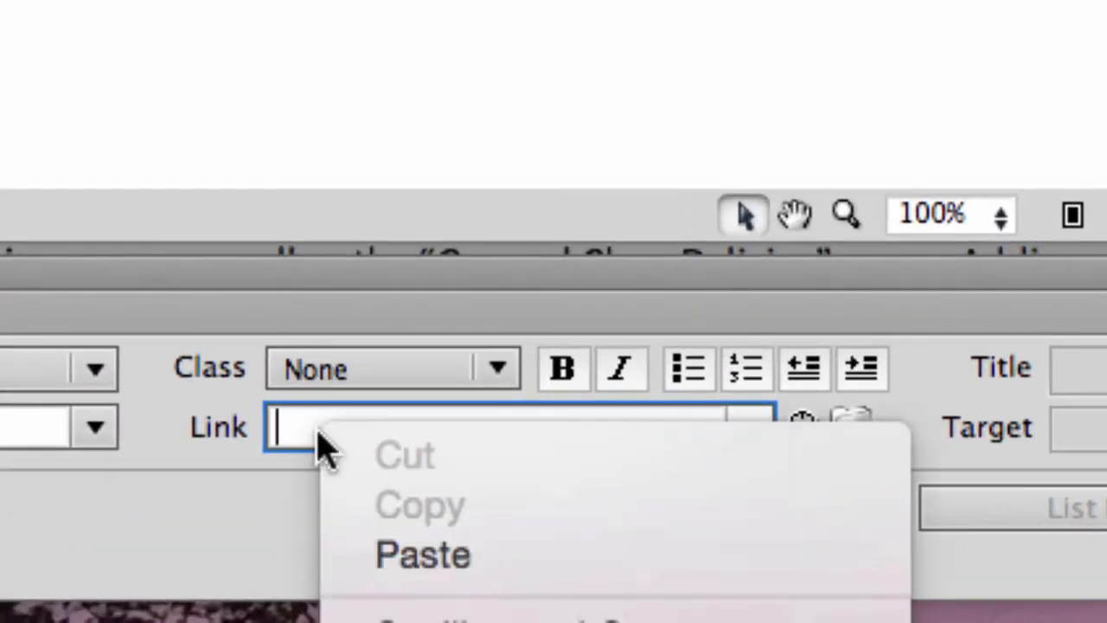
pyautogui.rightClick(317, 426)
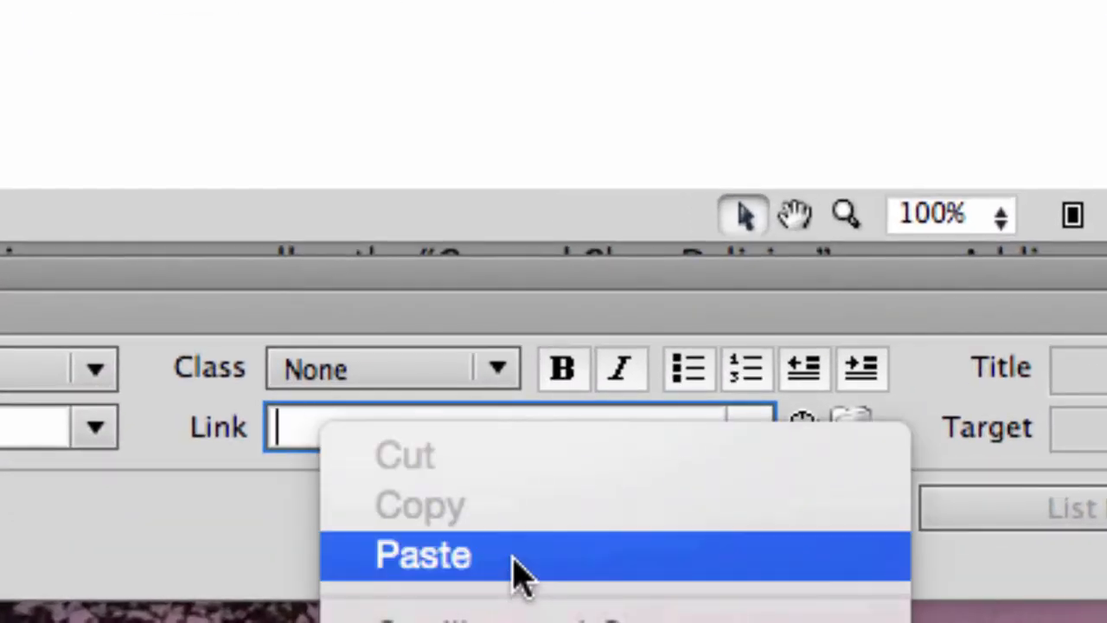
pyautogui.click(519, 575)
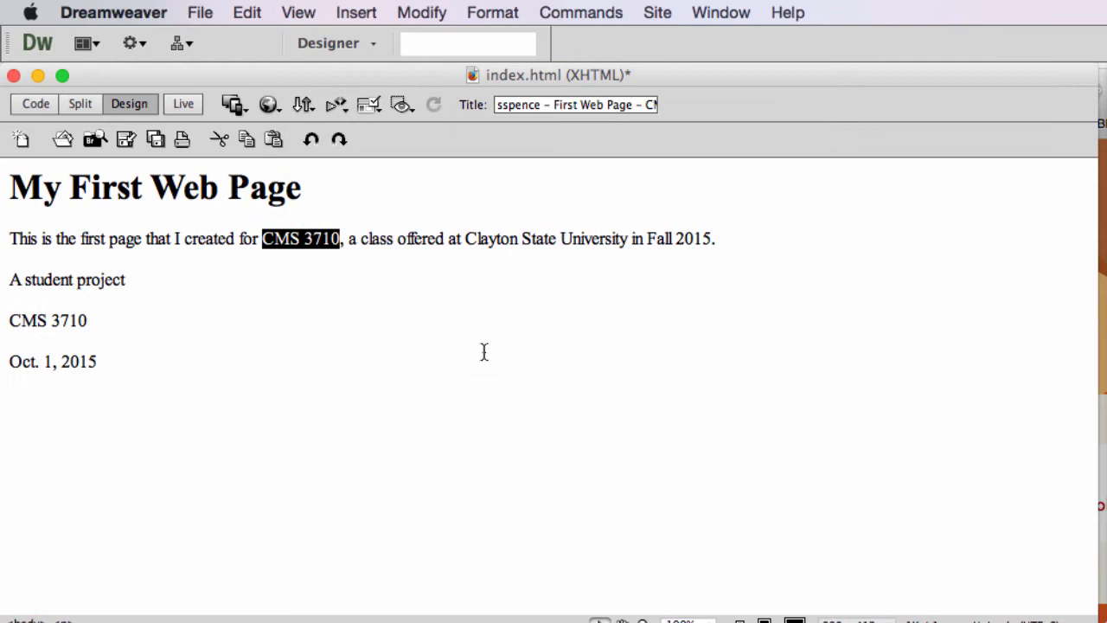
pyautogui.click(485, 351)
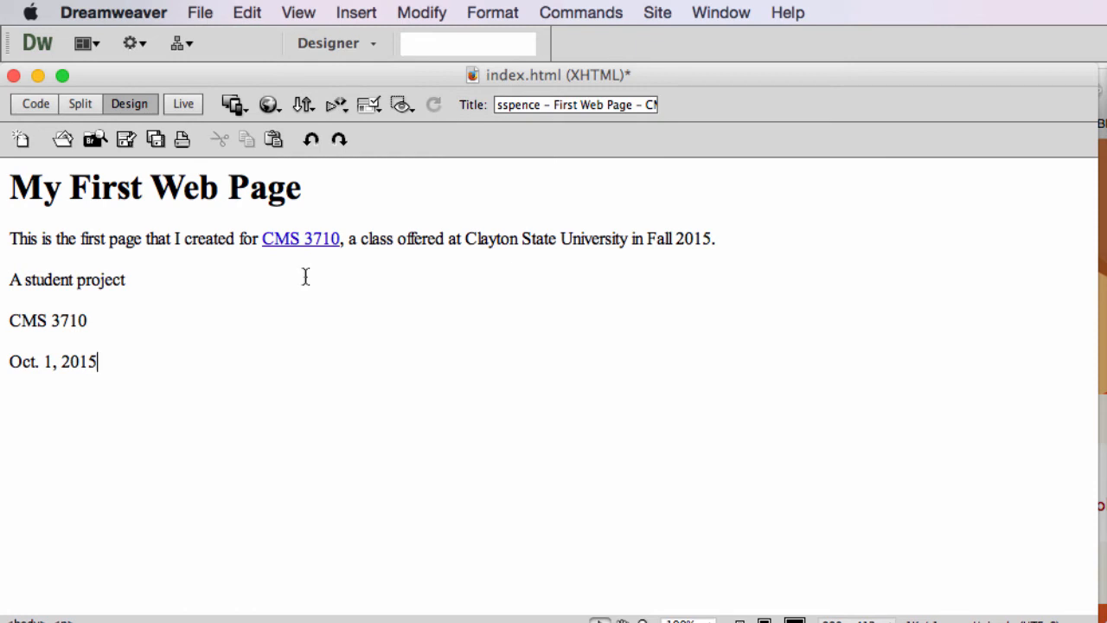
# Save index.html with the new heading and syllabus link.
pyautogui.press('Up')
pyautogui.click(190, 10)
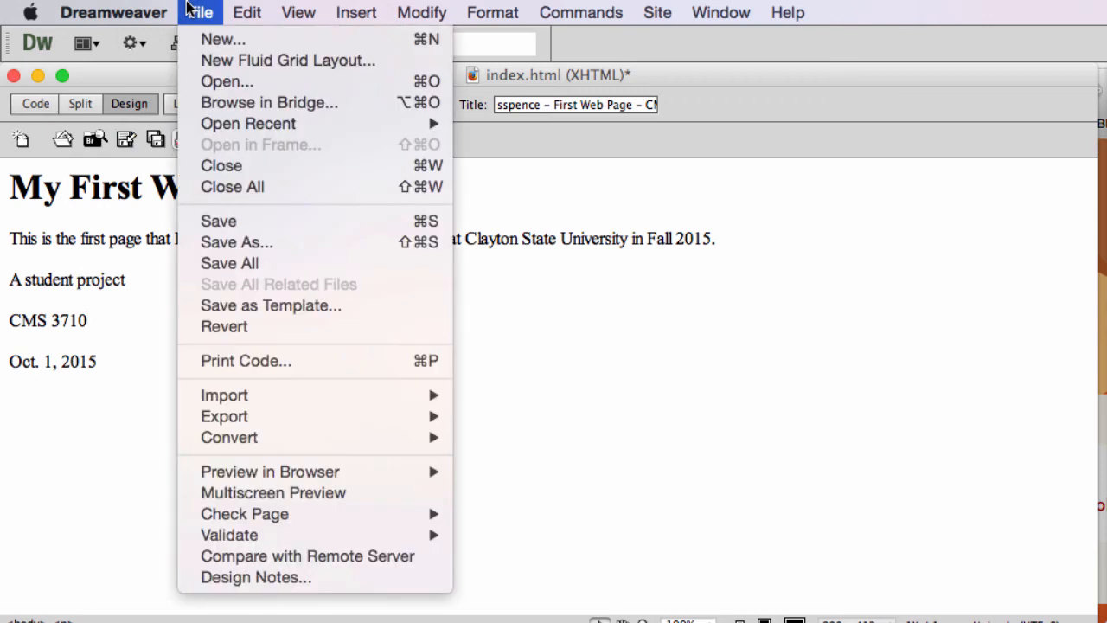
pyautogui.click(259, 223)
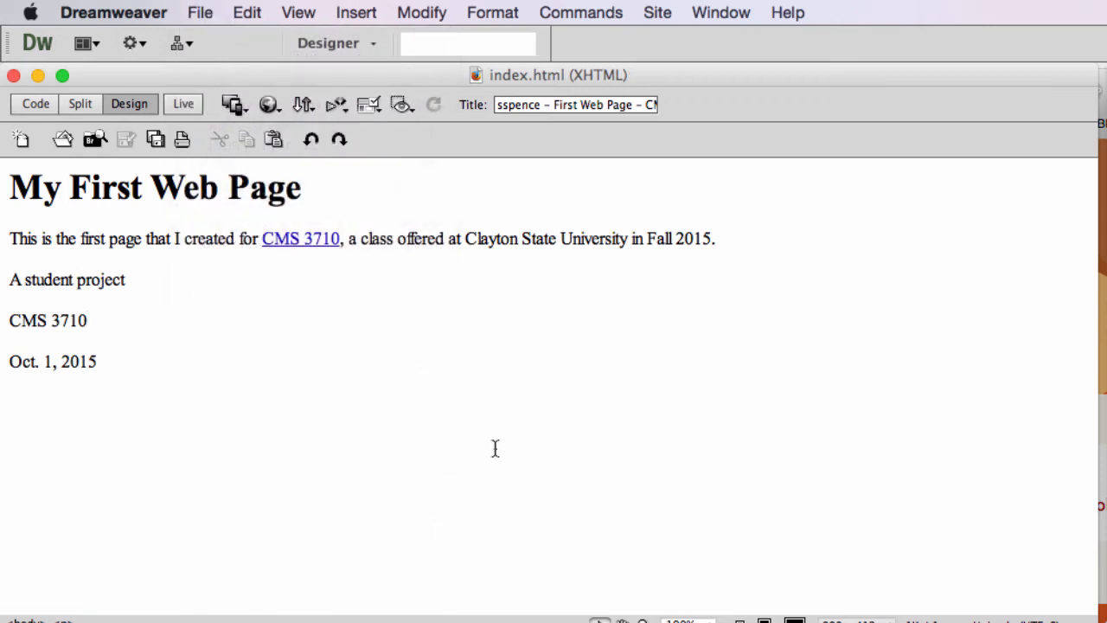
pyautogui.click(477, 438)
# Switch to Firefox, open the Clayton State University site at clayton.edu, and copy its web address.
pyautogui.press('super+Tab')
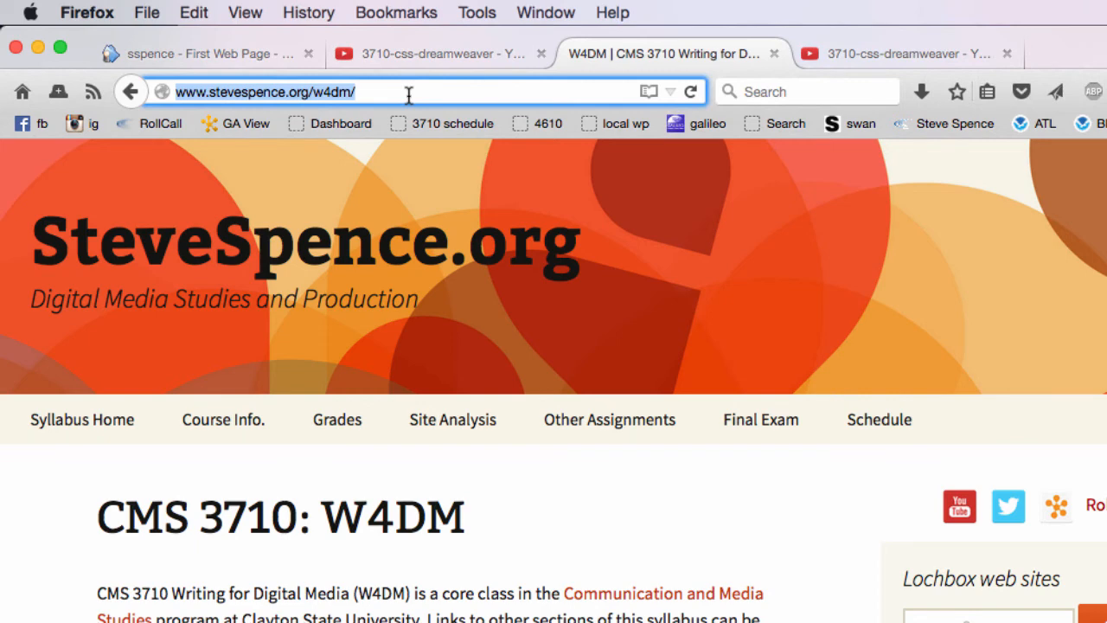
pyautogui.write('clayton.edu/')
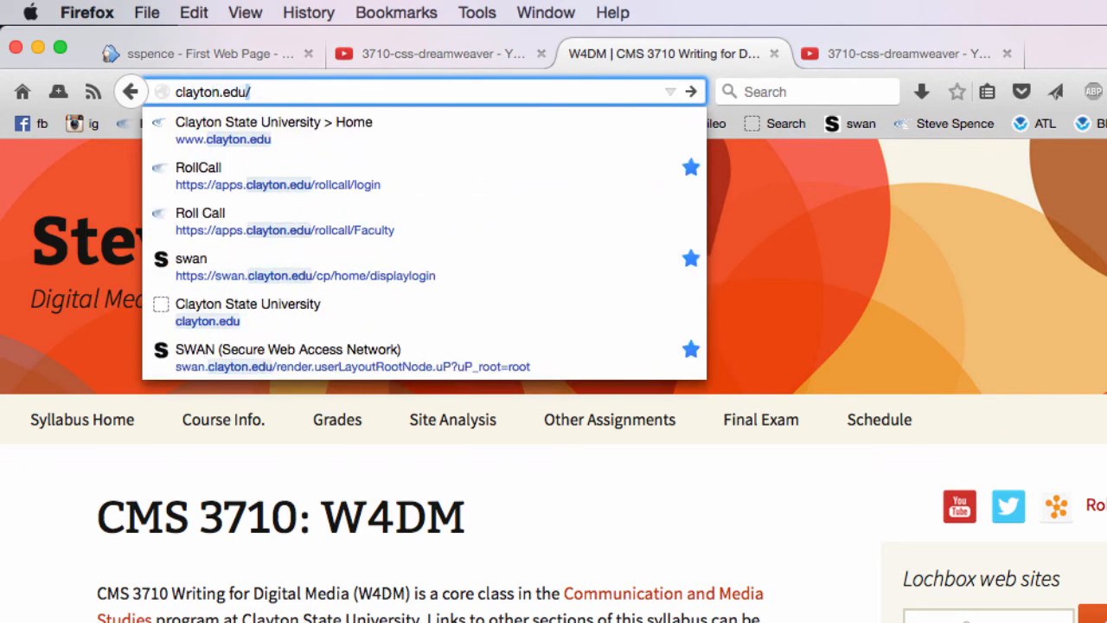
pyautogui.press('Return')
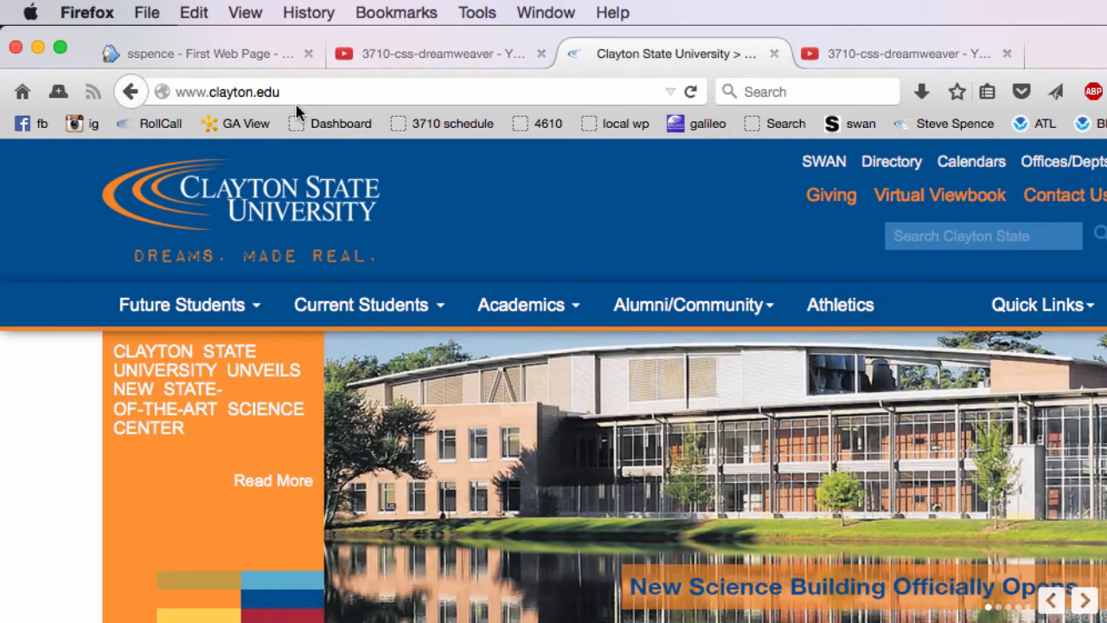
pyautogui.click(332, 91)
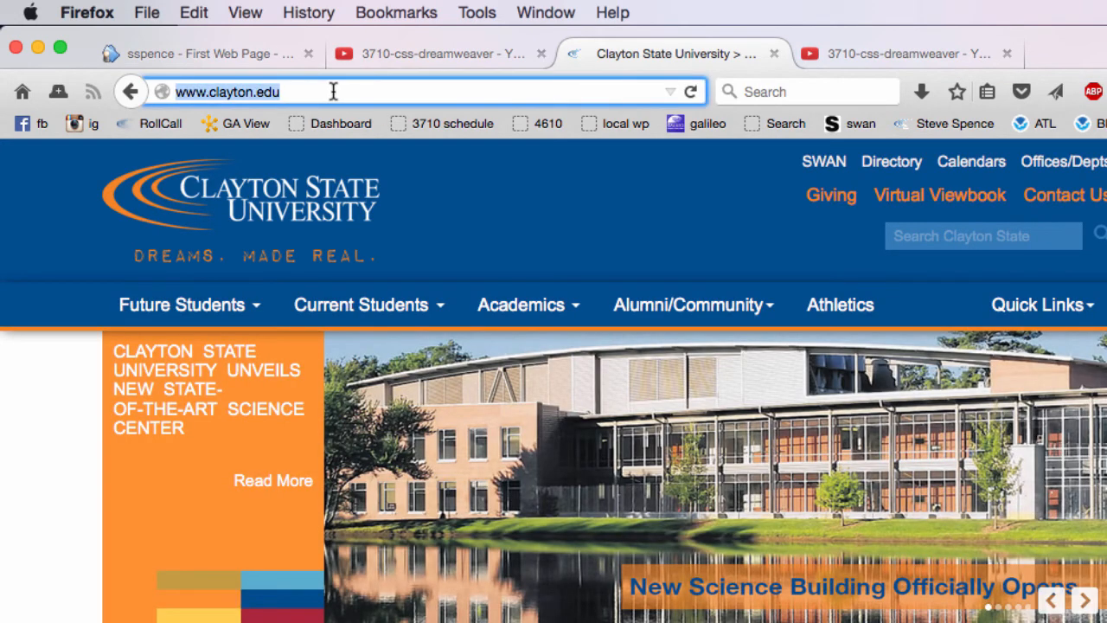
pyautogui.click(194, 12)
pyautogui.click(245, 111)
# Switch to Dreamweaver, link "Clayton State University" in the sentence below the heading to the copied web address, and save index.html.
pyautogui.press('super+Tab')
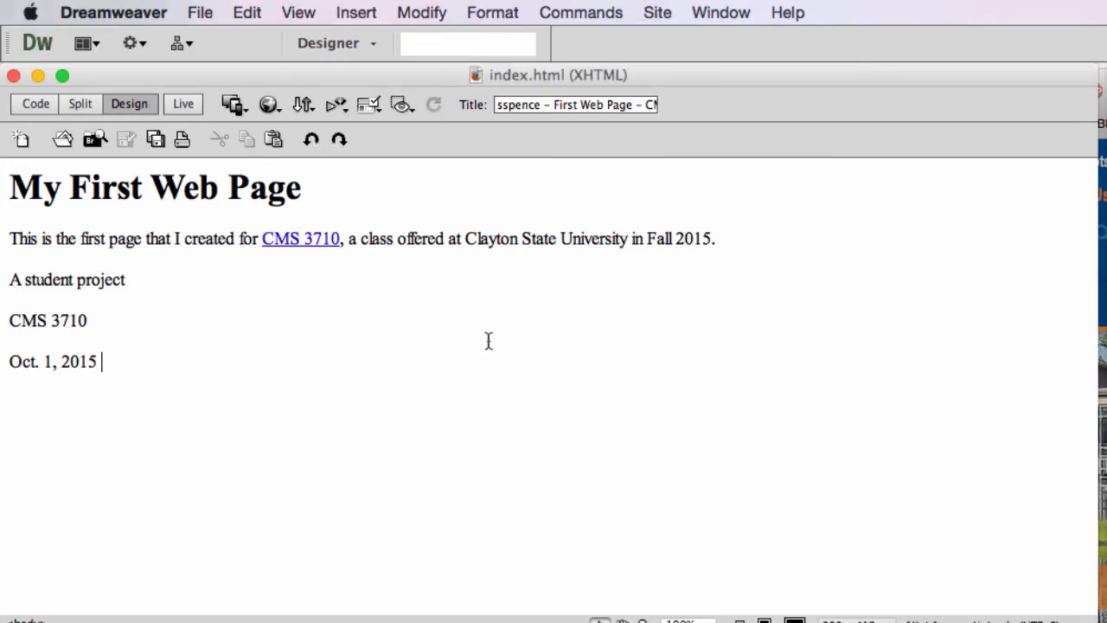
pyautogui.moveTo(483, 240); pyautogui.dragTo(577, 247)
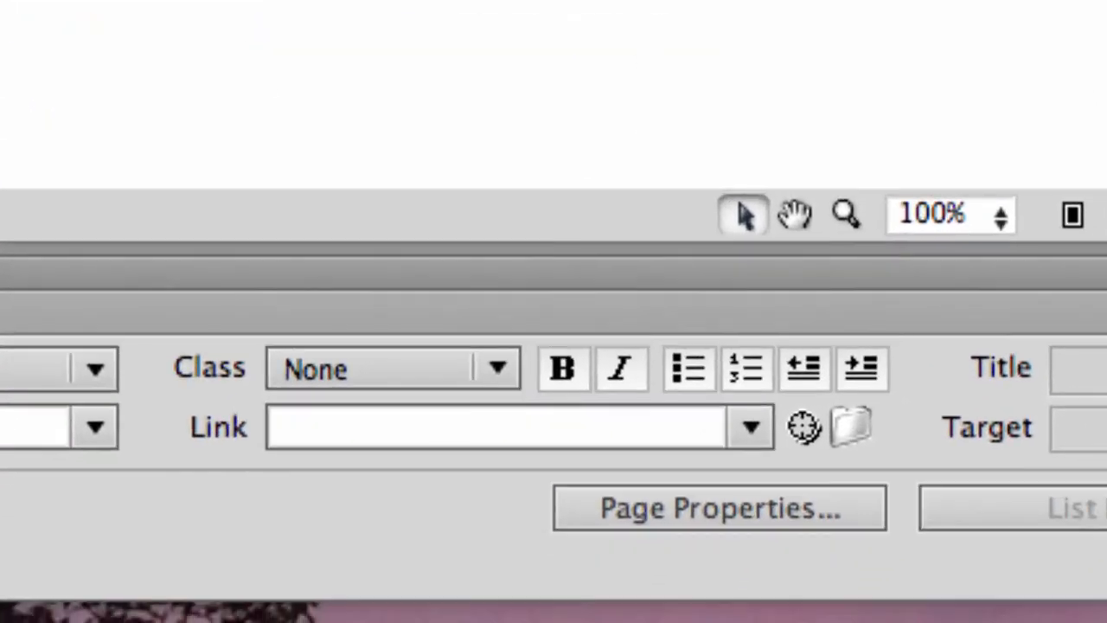
pyautogui.click(422, 435)
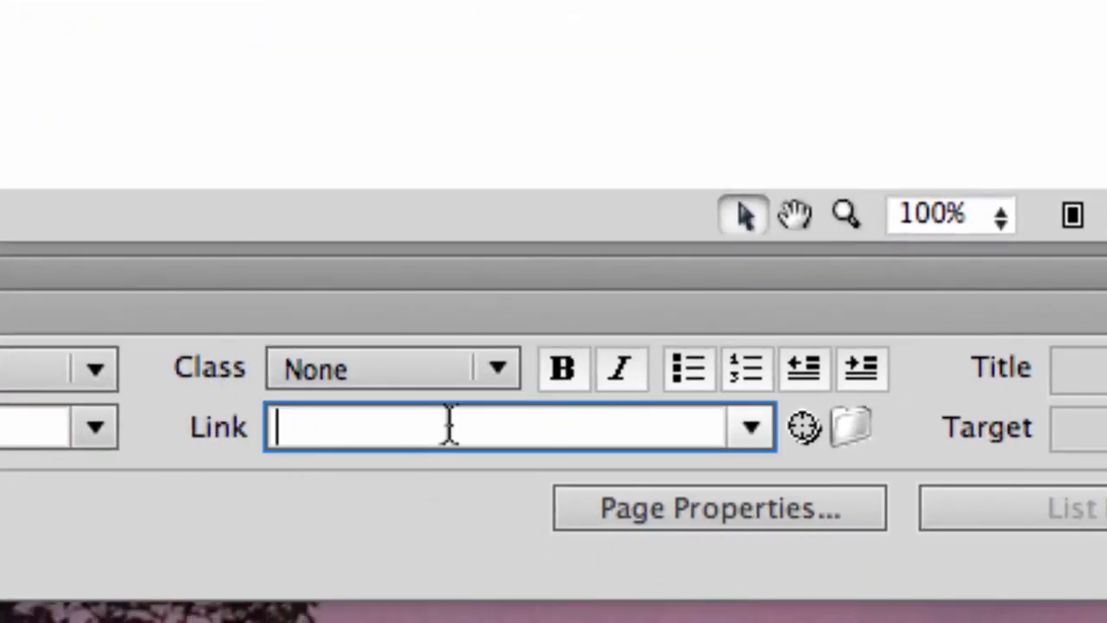
pyautogui.press('super+v')
pyautogui.click(428, 376)
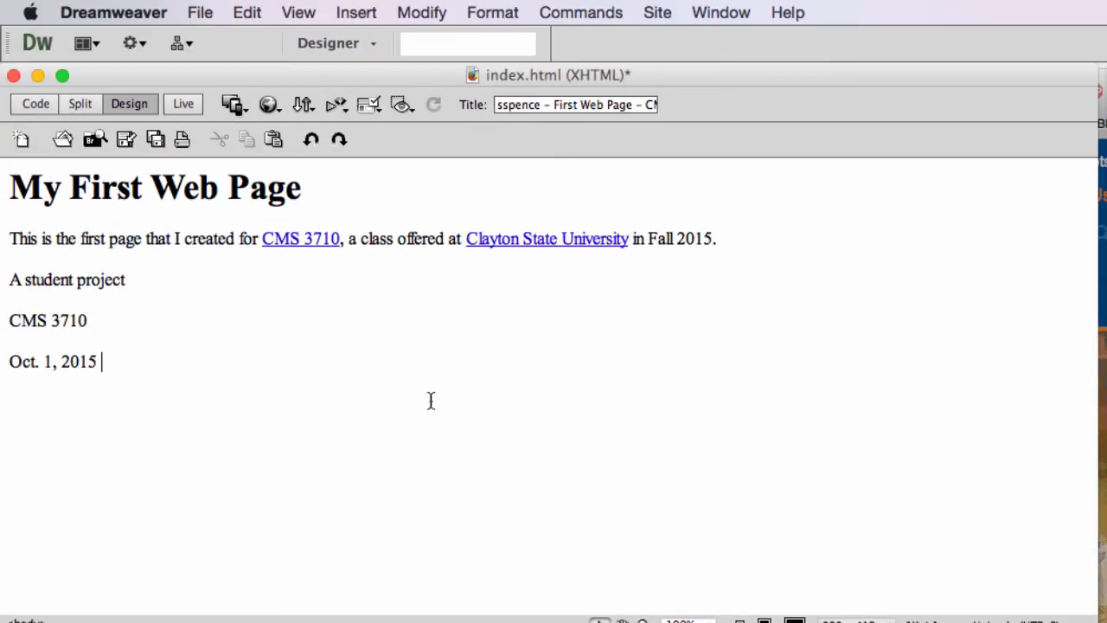
pyautogui.click(196, 11)
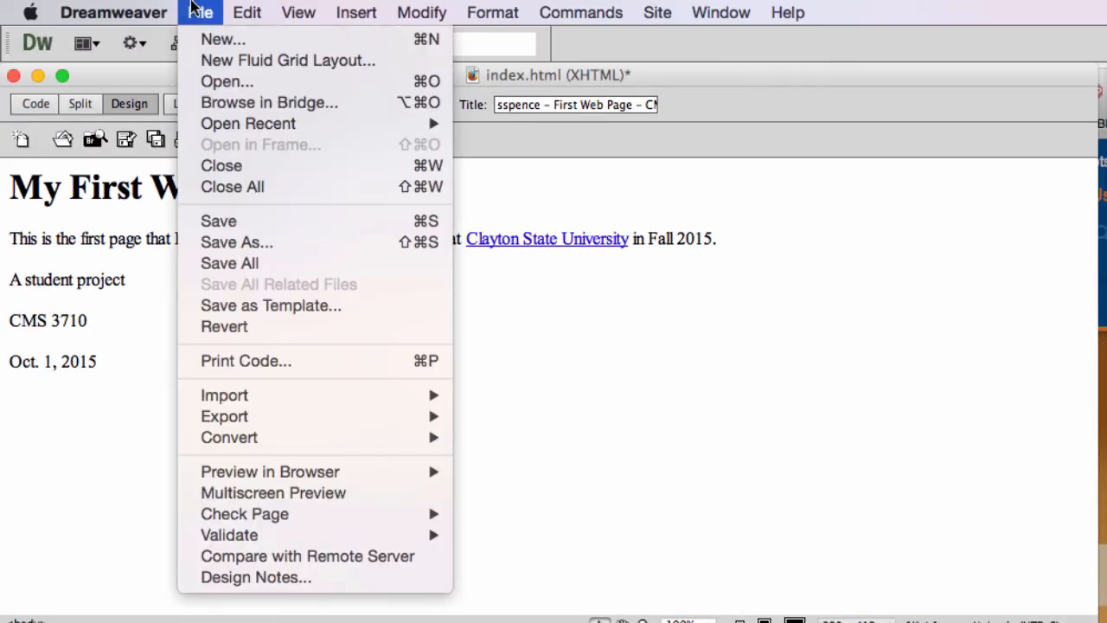
pyautogui.click(262, 227)
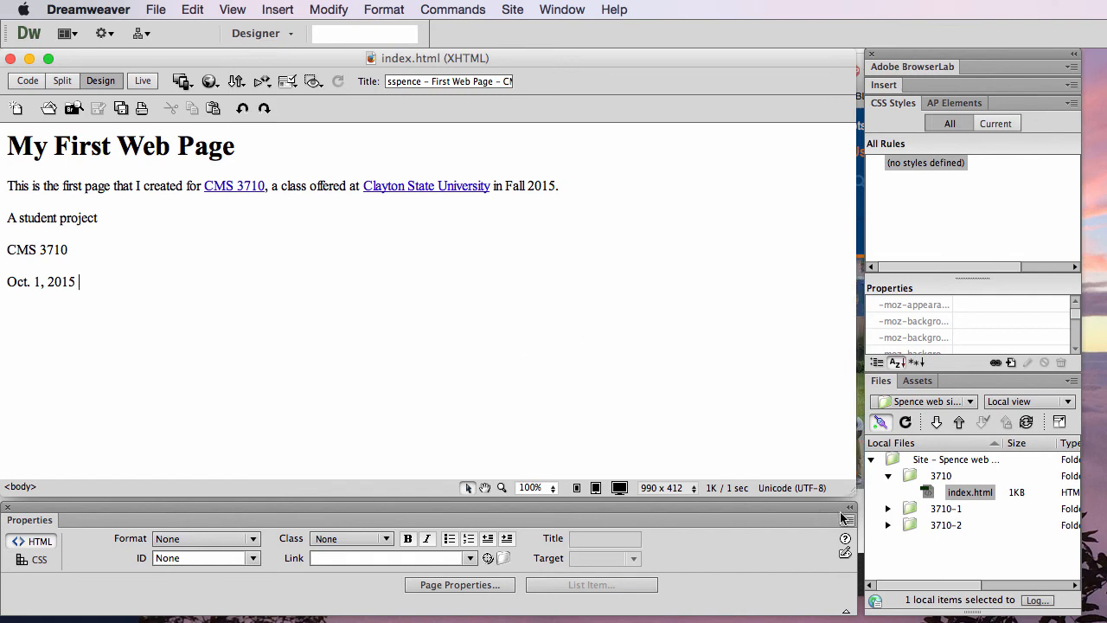
# Upload the 3710 folder containing index.html from the local site files to the remote server.
pyautogui.click(908, 478)
pyautogui.click(960, 424)
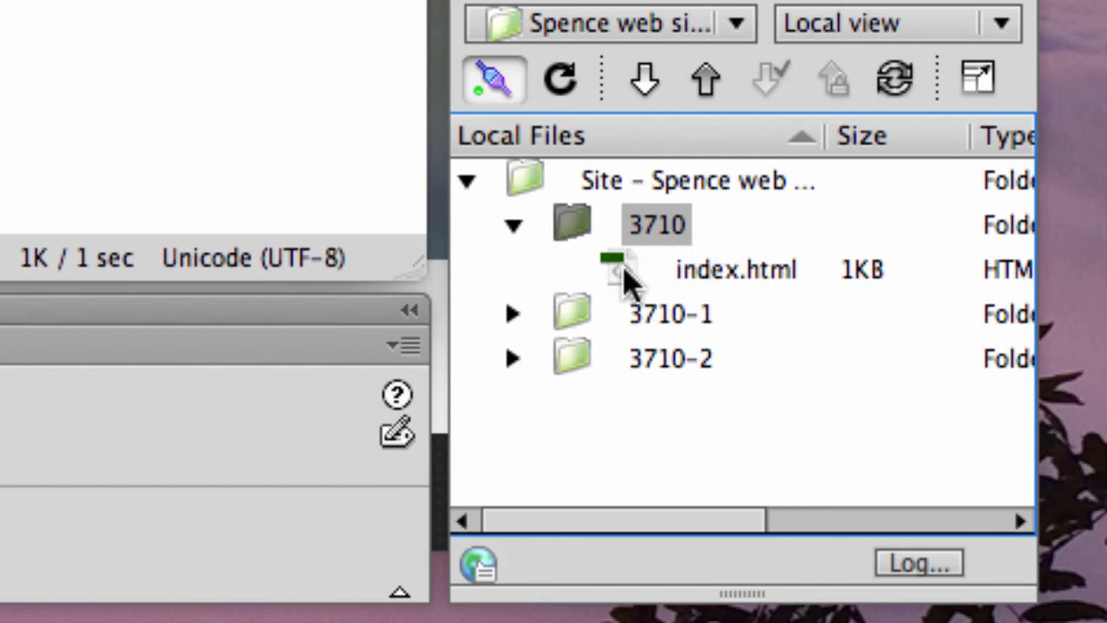
pyautogui.click(730, 286)
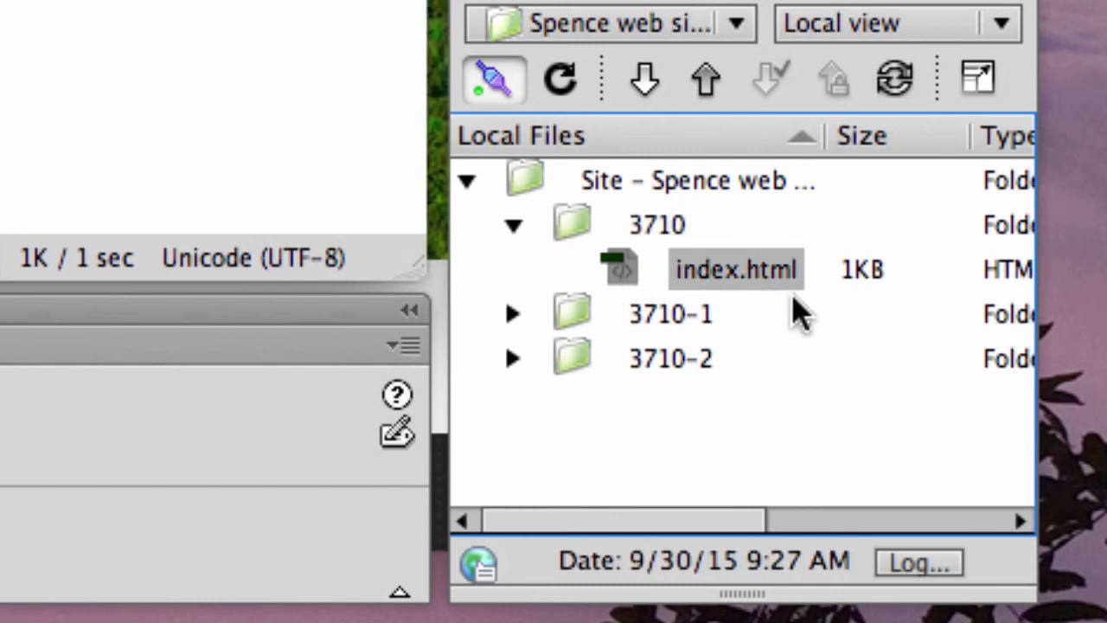
pyautogui.click(574, 226)
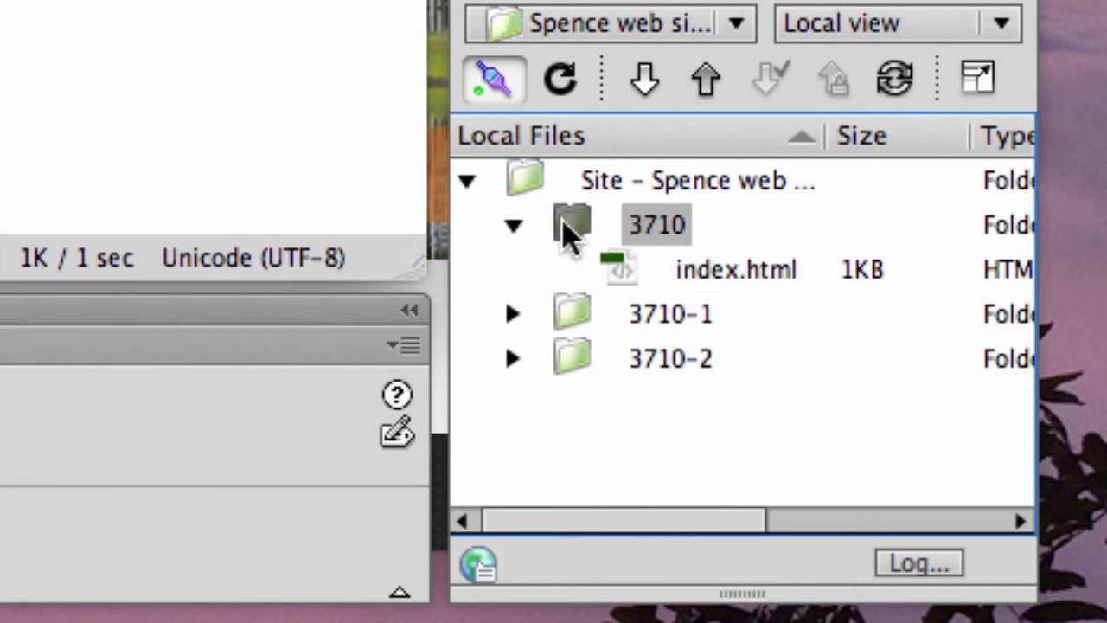
pyautogui.moveTo(587, 255)
pyautogui.mouseDown()
pyautogui.moveTo(578, 223)
pyautogui.moveTo(615, 254)
pyautogui.moveTo(584, 224)
pyautogui.moveTo(576, 237)
pyautogui.mouseUp()
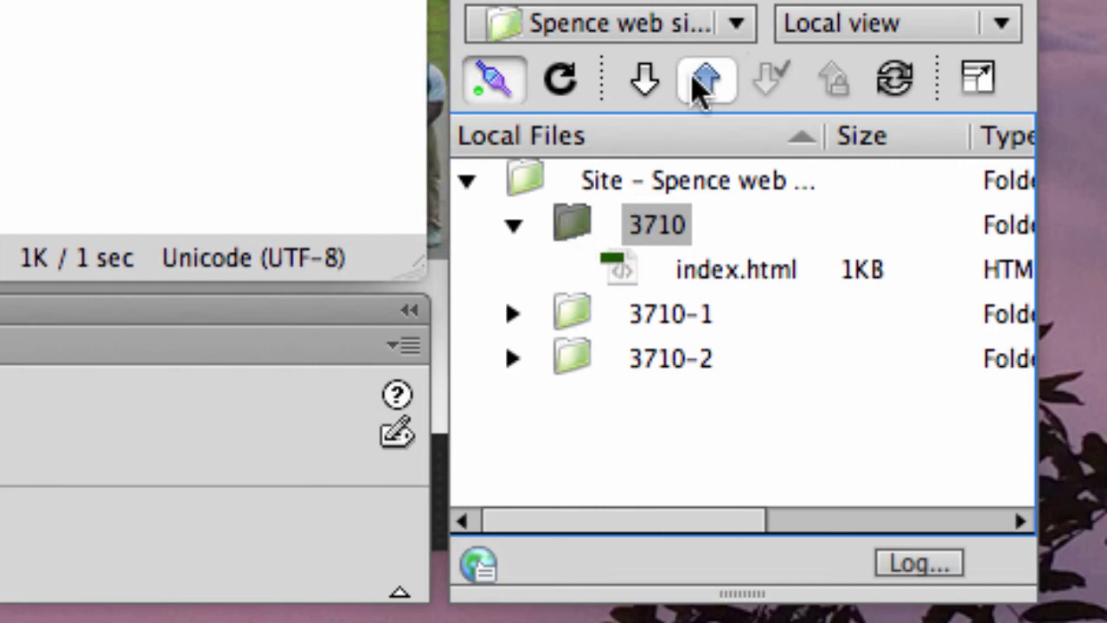
pyautogui.click(706, 80)
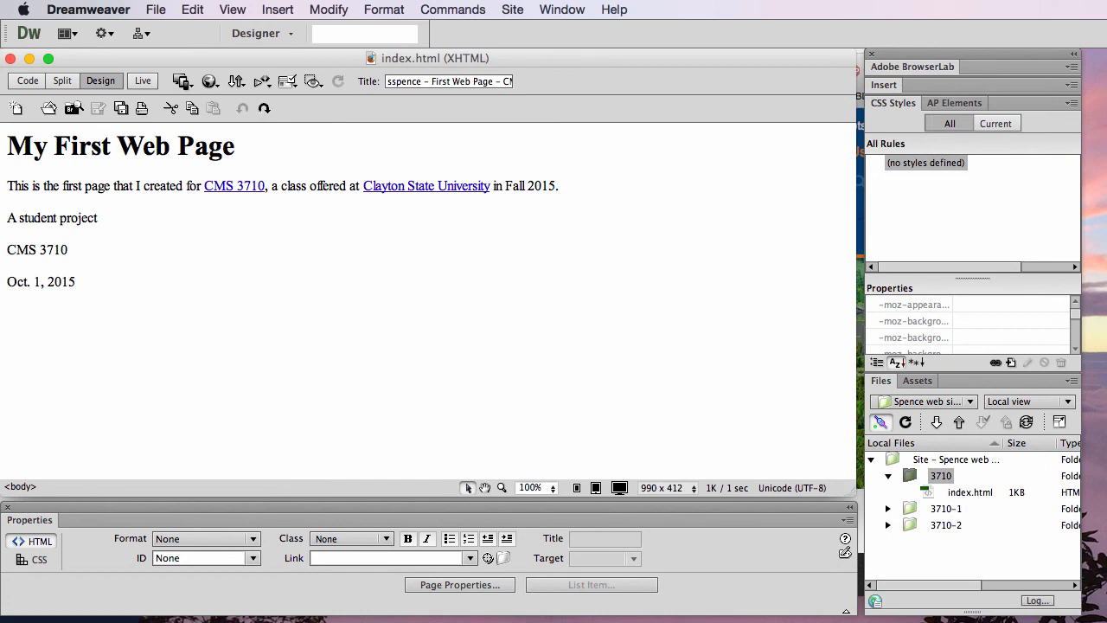
# Switch to Firefox, return to the CMS 3710 syllabus page, and open the published Lochbox web site for the account's user name.
pyautogui.press('super+Tab')
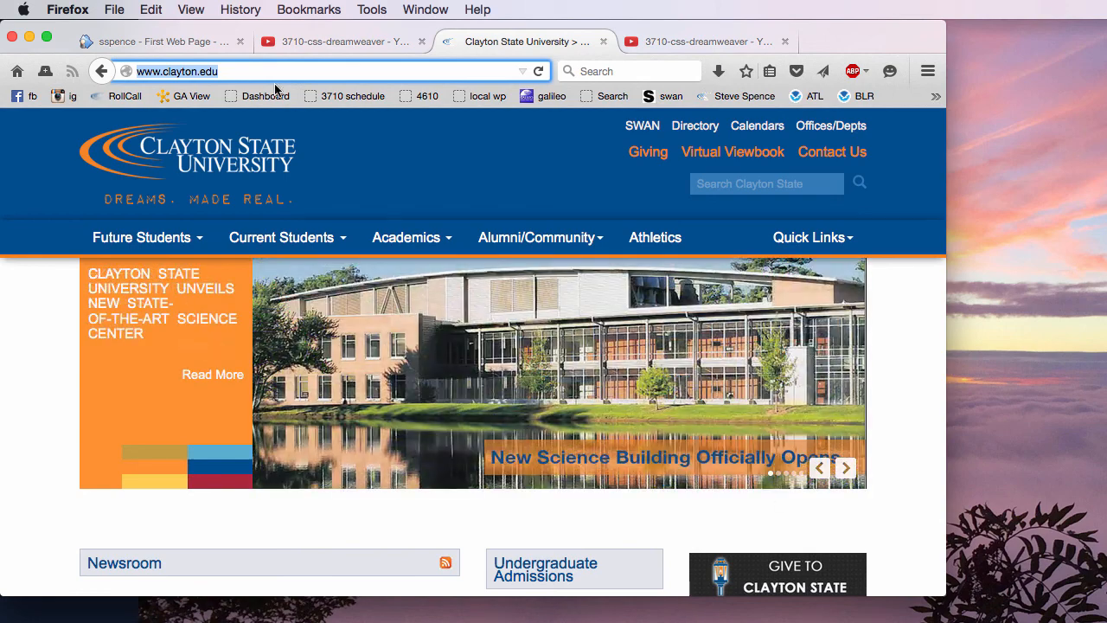
pyautogui.click(102, 71)
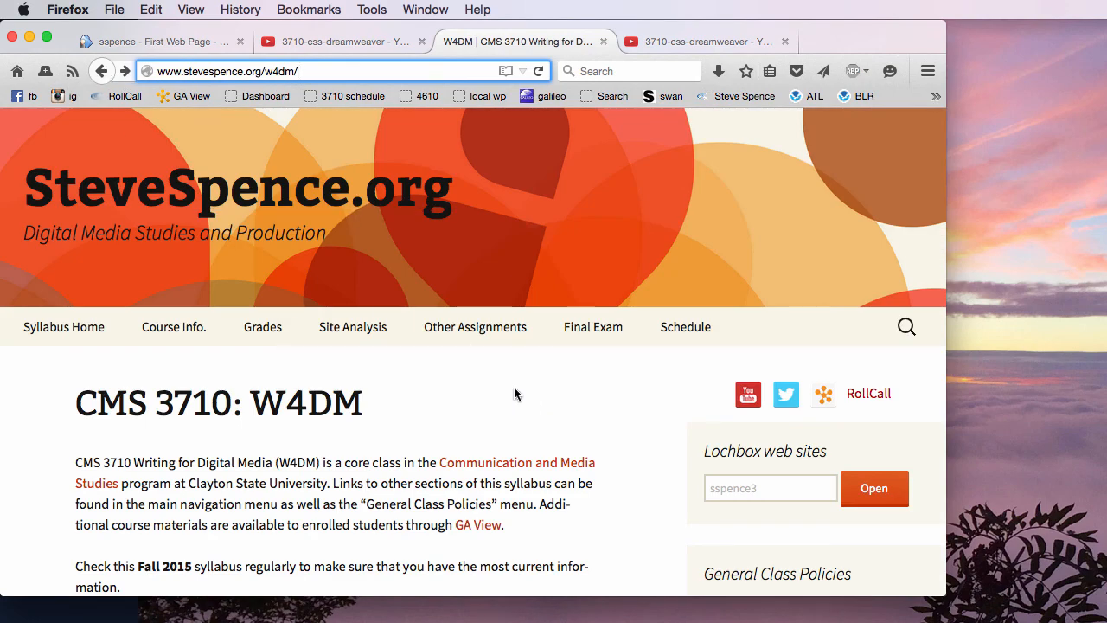
pyautogui.moveTo(707, 451); pyautogui.dragTo(813, 454)
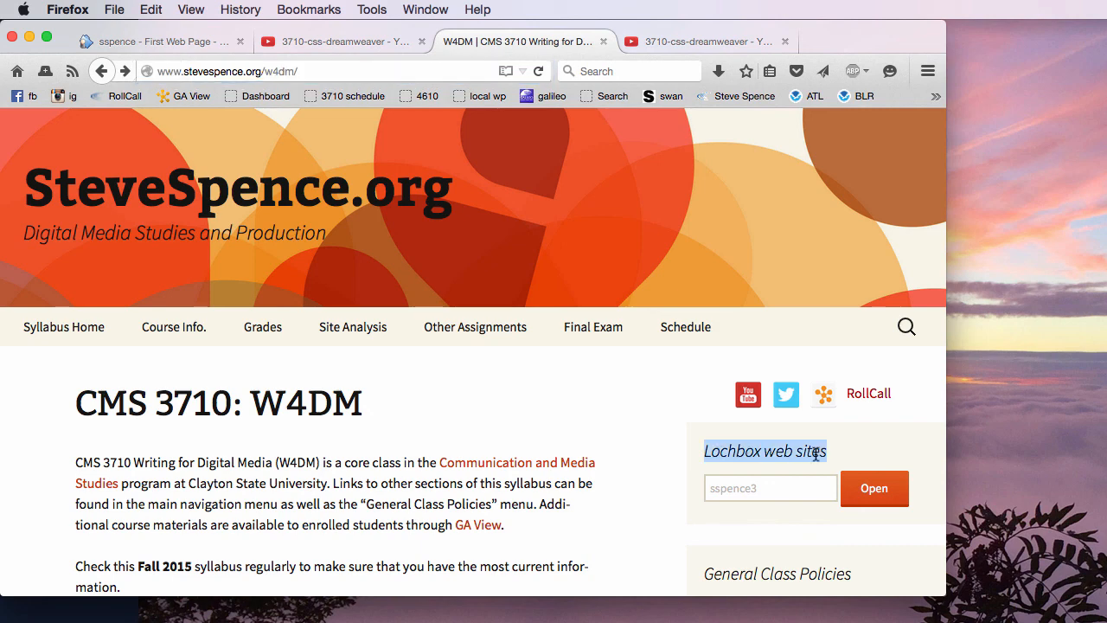
pyautogui.click(789, 490)
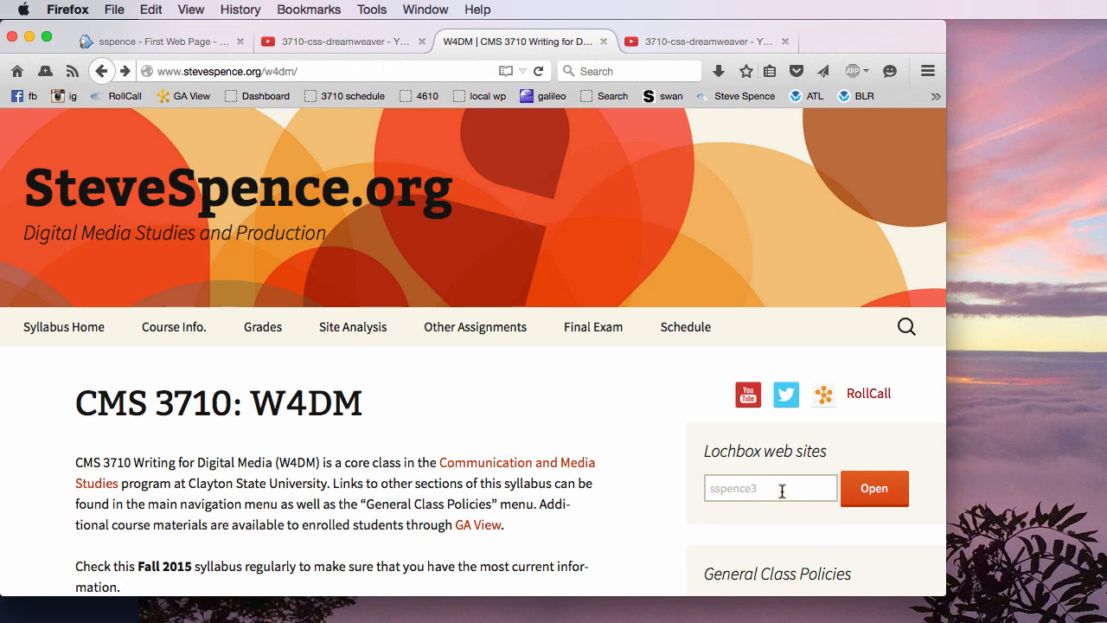
pyautogui.write('sspene')
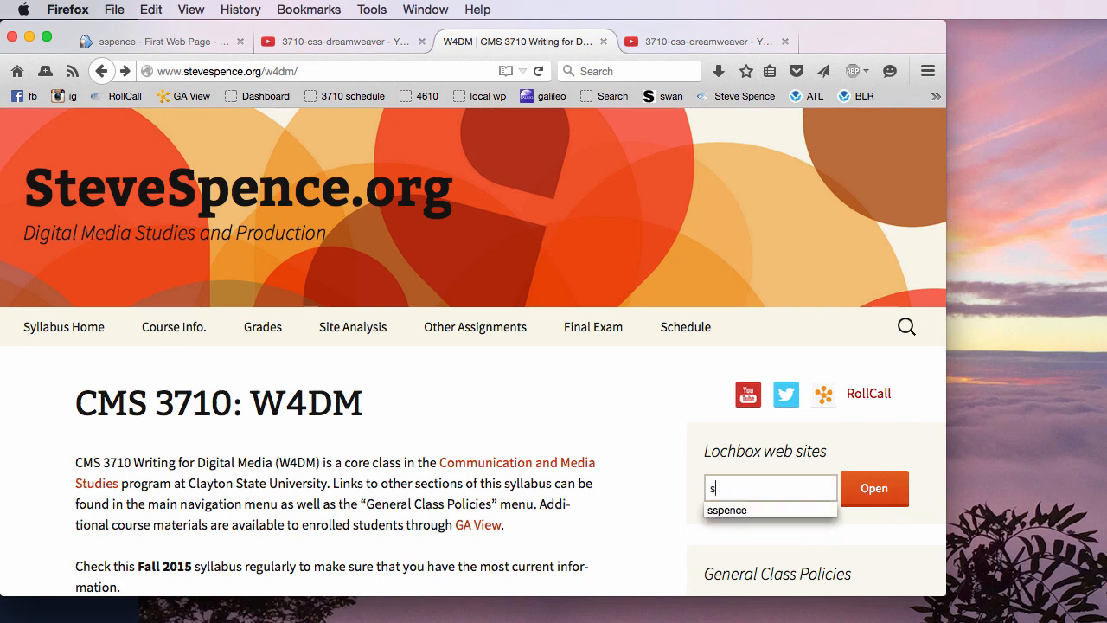
pyautogui.press('BackSpace')
pyautogui.press('BackSpace')
pyautogui.write('nce')
pyautogui.click(874, 490)
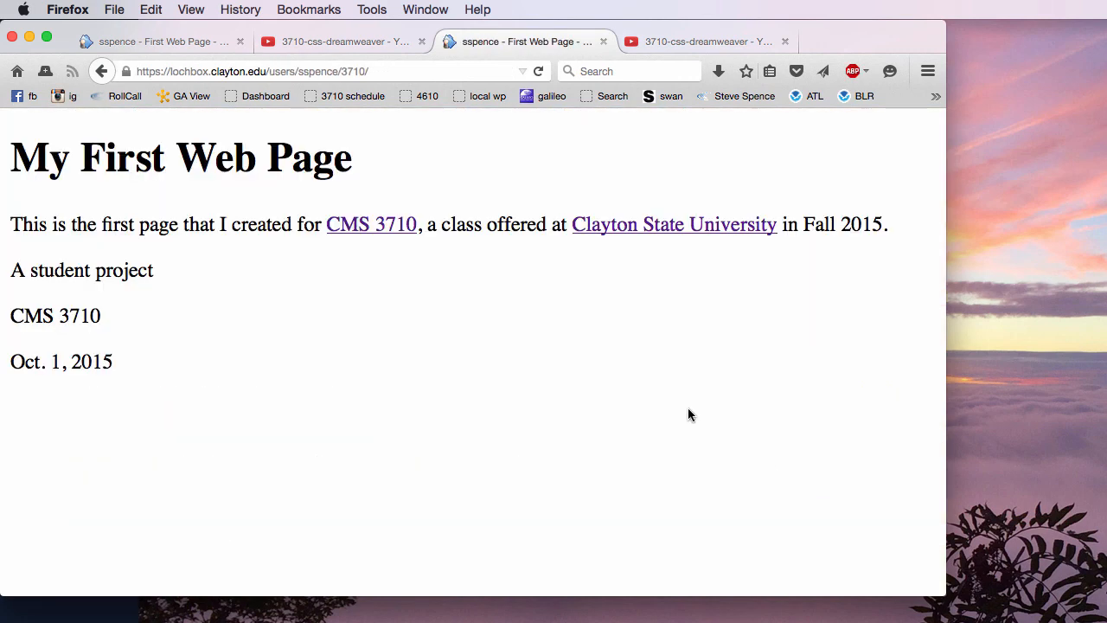
# Check the date line at the end of the published page.
pyautogui.rightClick(131, 357)
pyautogui.click(7, 362)
pyautogui.moveTo(10, 362); pyautogui.dragTo(136, 372)
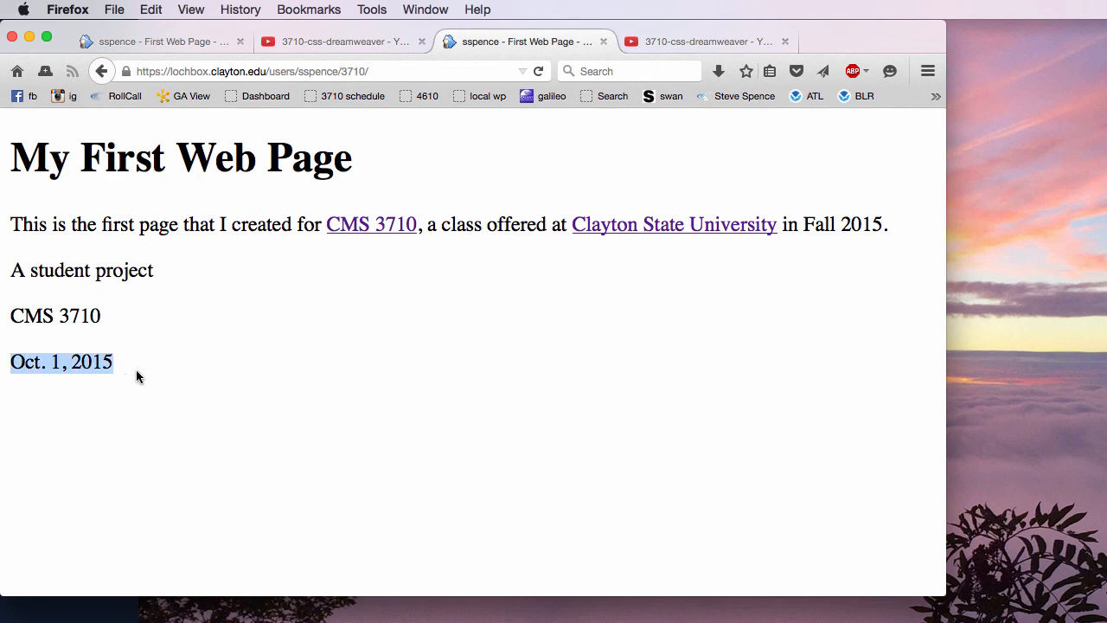
pyautogui.click(136, 371)
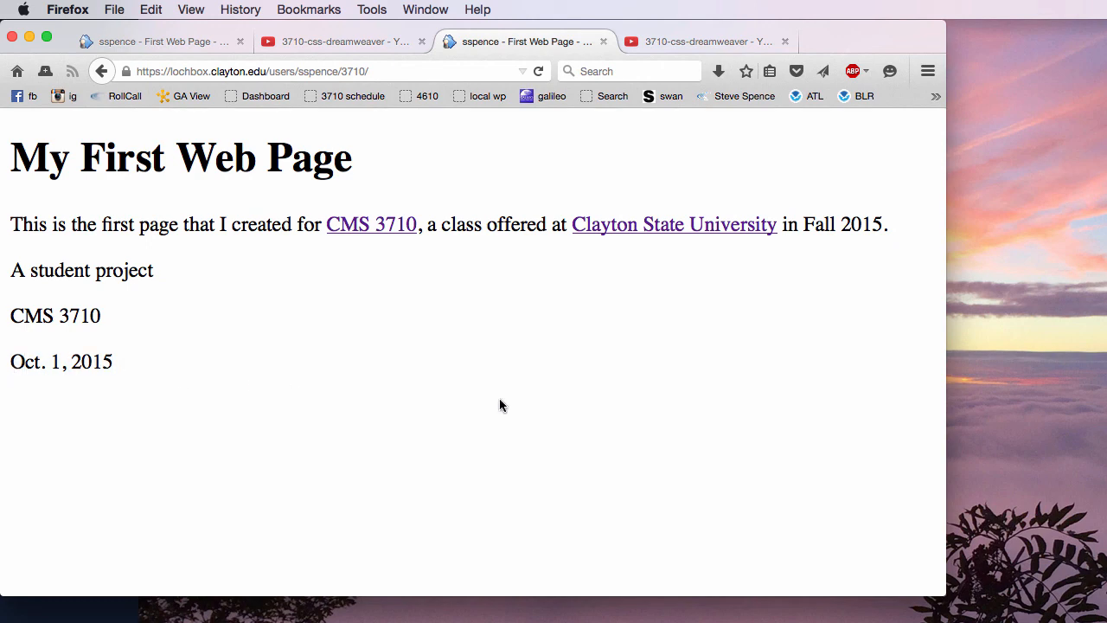